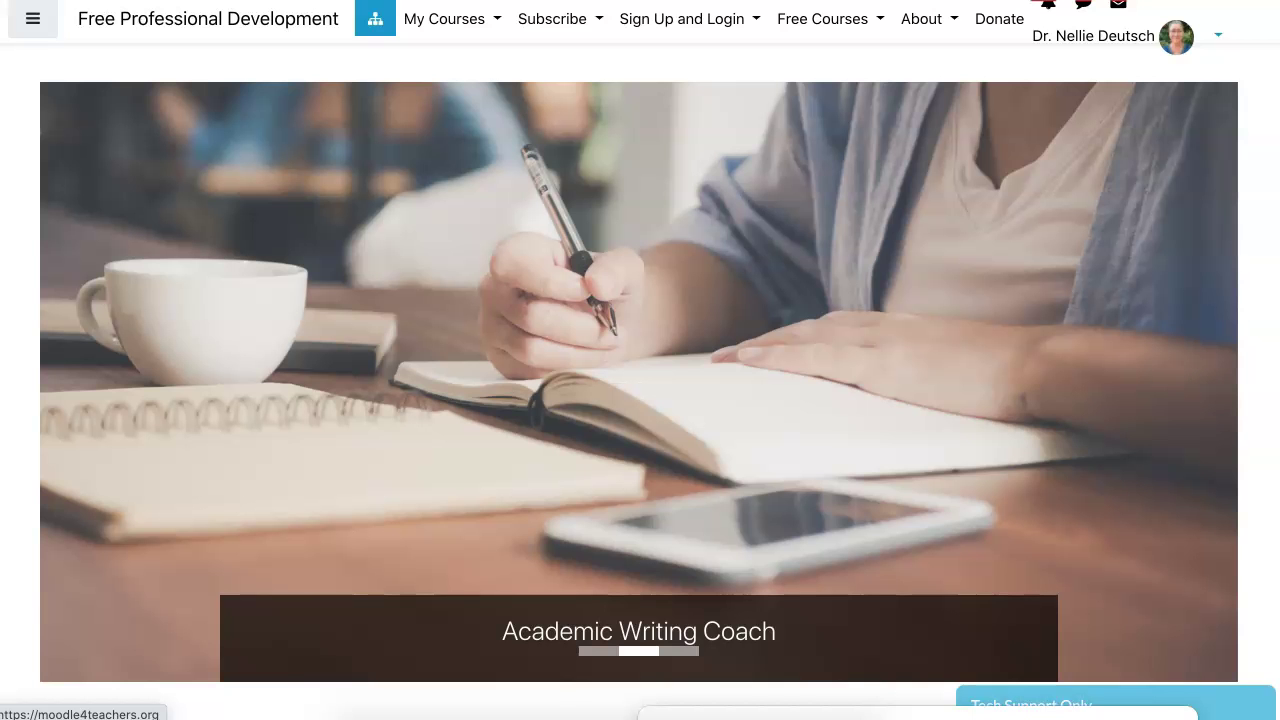
Go to the Live Online Virtual Engagement course via the My Courses list
click(444, 18)
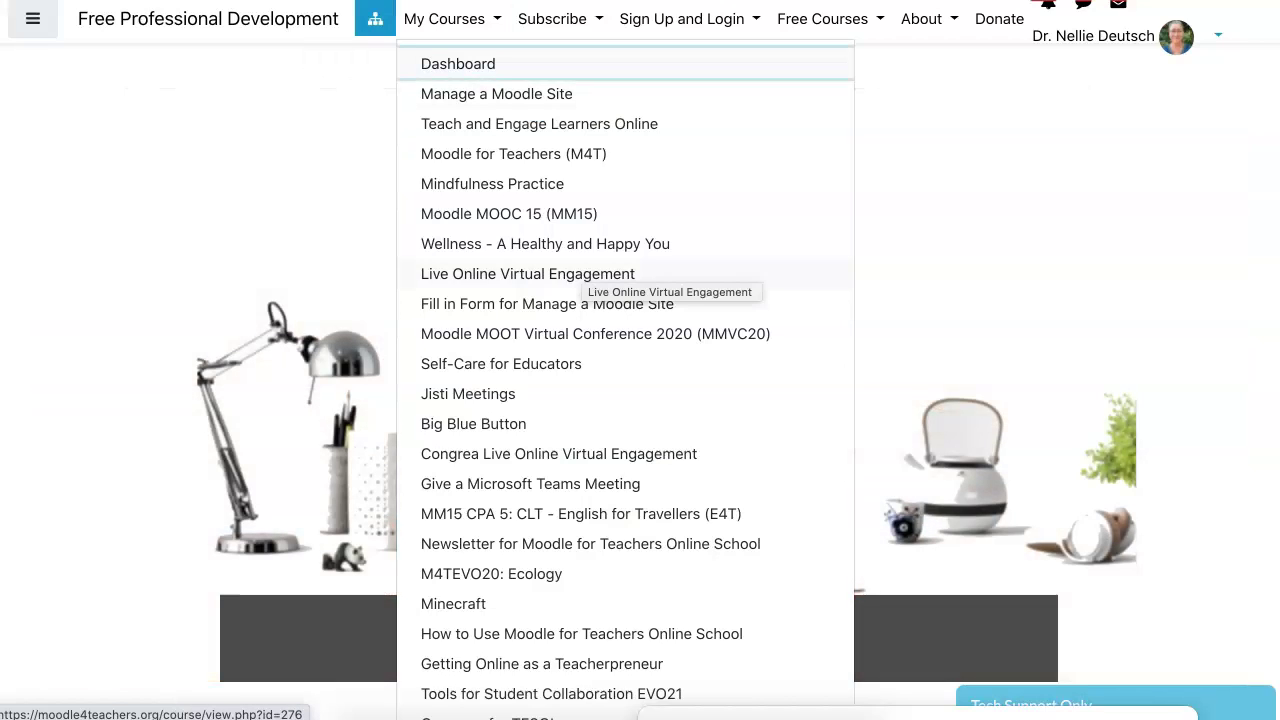
click(575, 274)
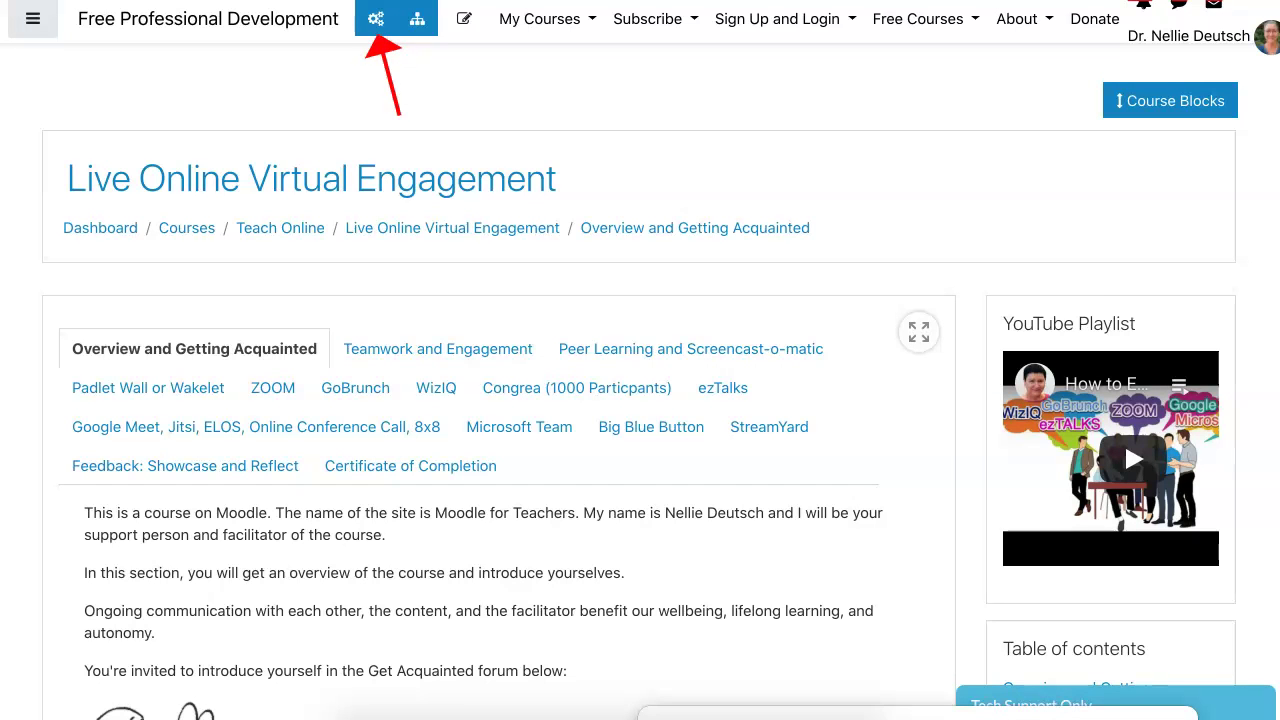
Show the course management panel and its Backup and Restore options
click(376, 18)
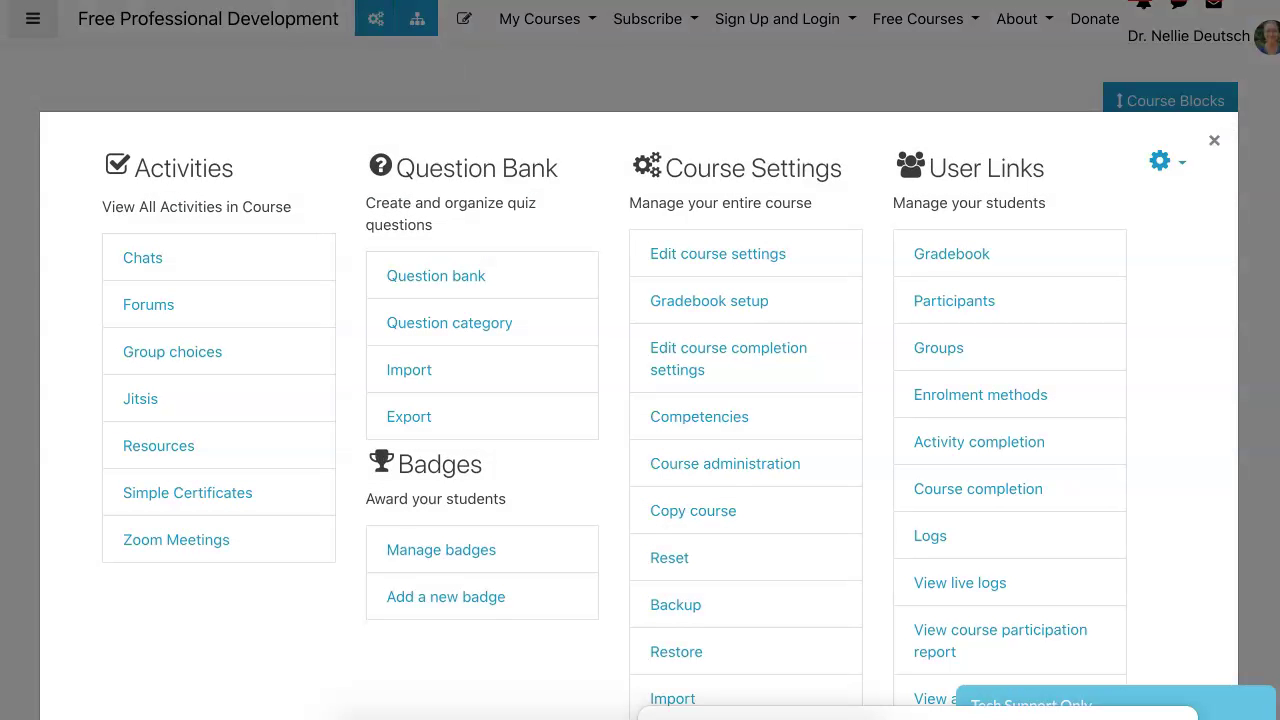
scroll(409, 372, down, 2)
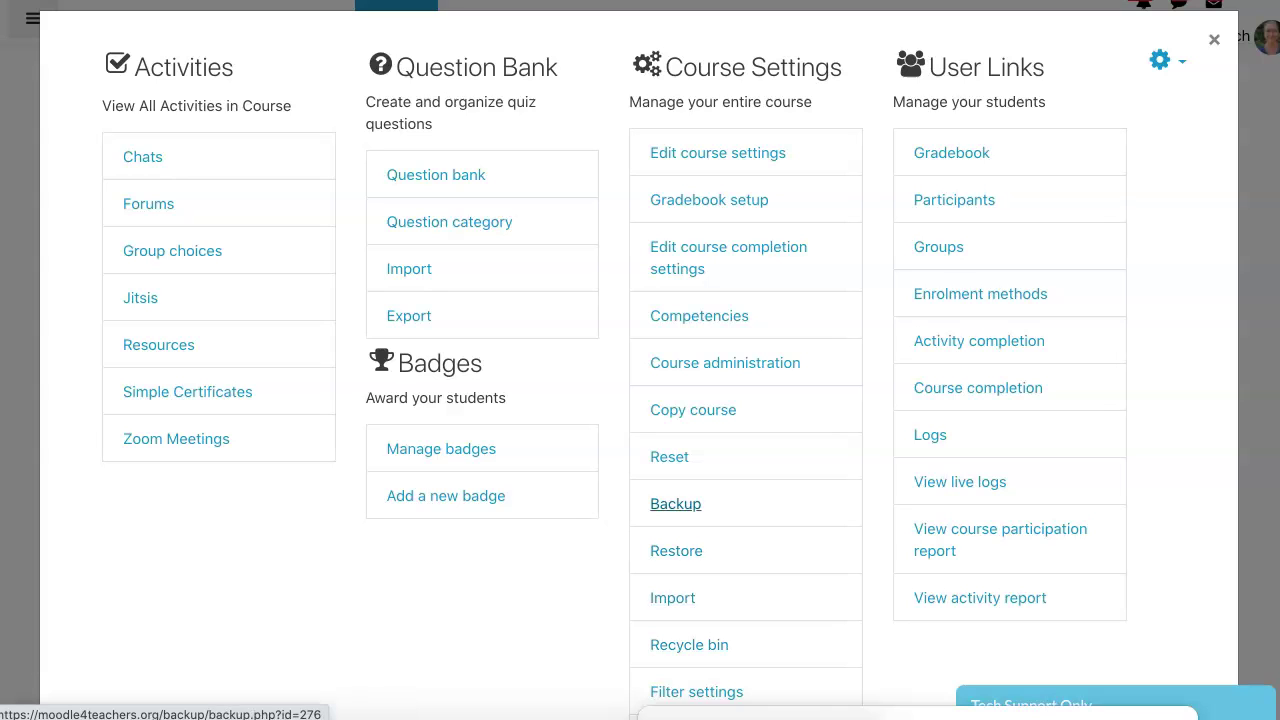
Start a course backup and check the initial settings, with enrolled users excluded
click(675, 503)
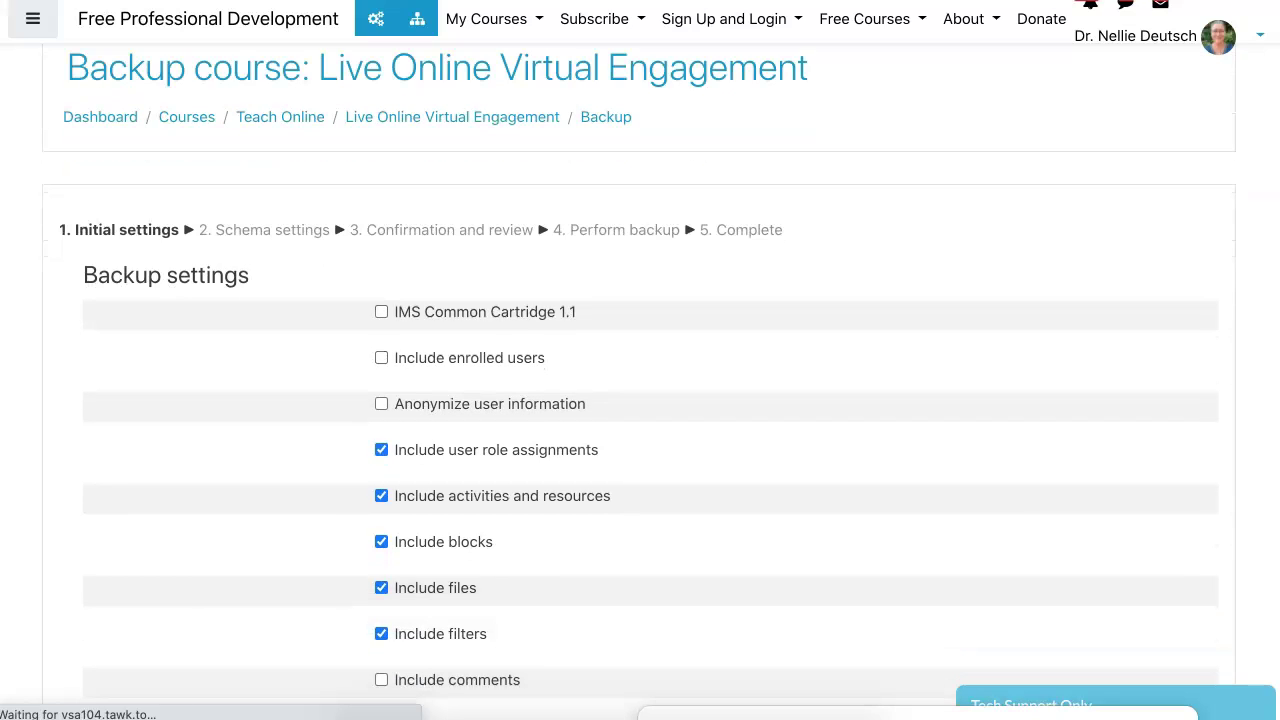
scroll(640, 380, down, 3)
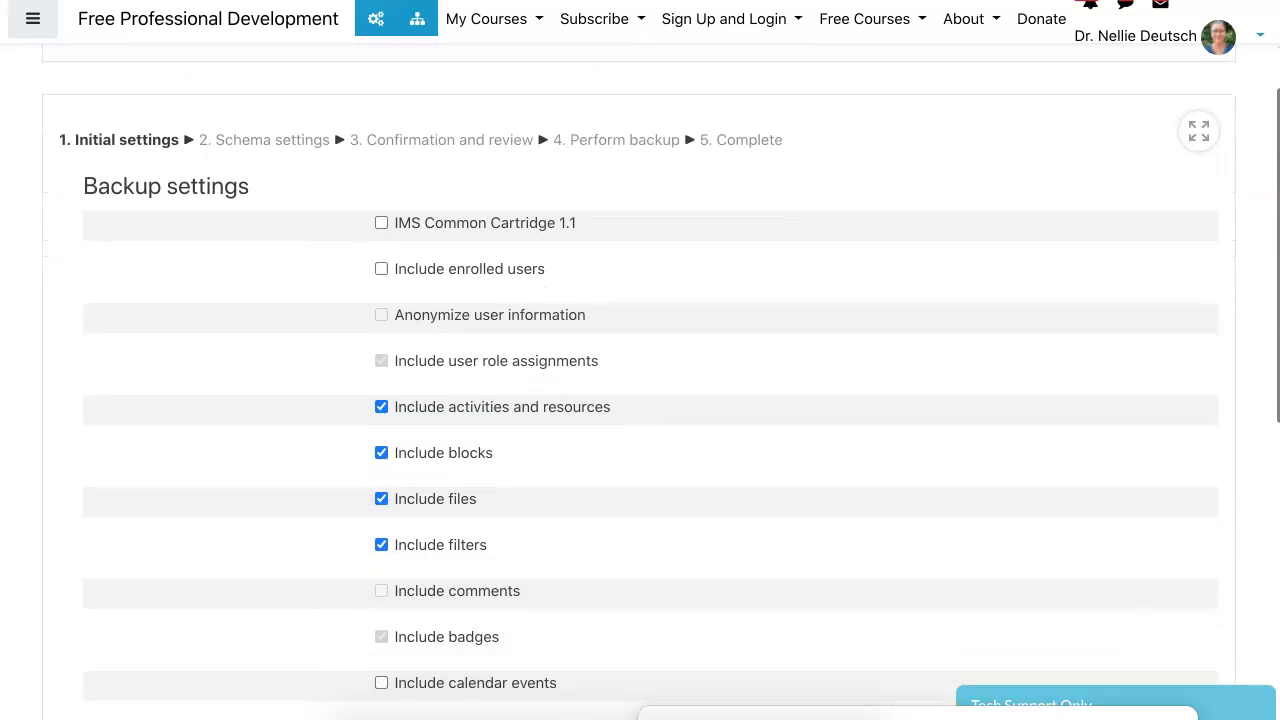
scroll(640, 380, down, 2)
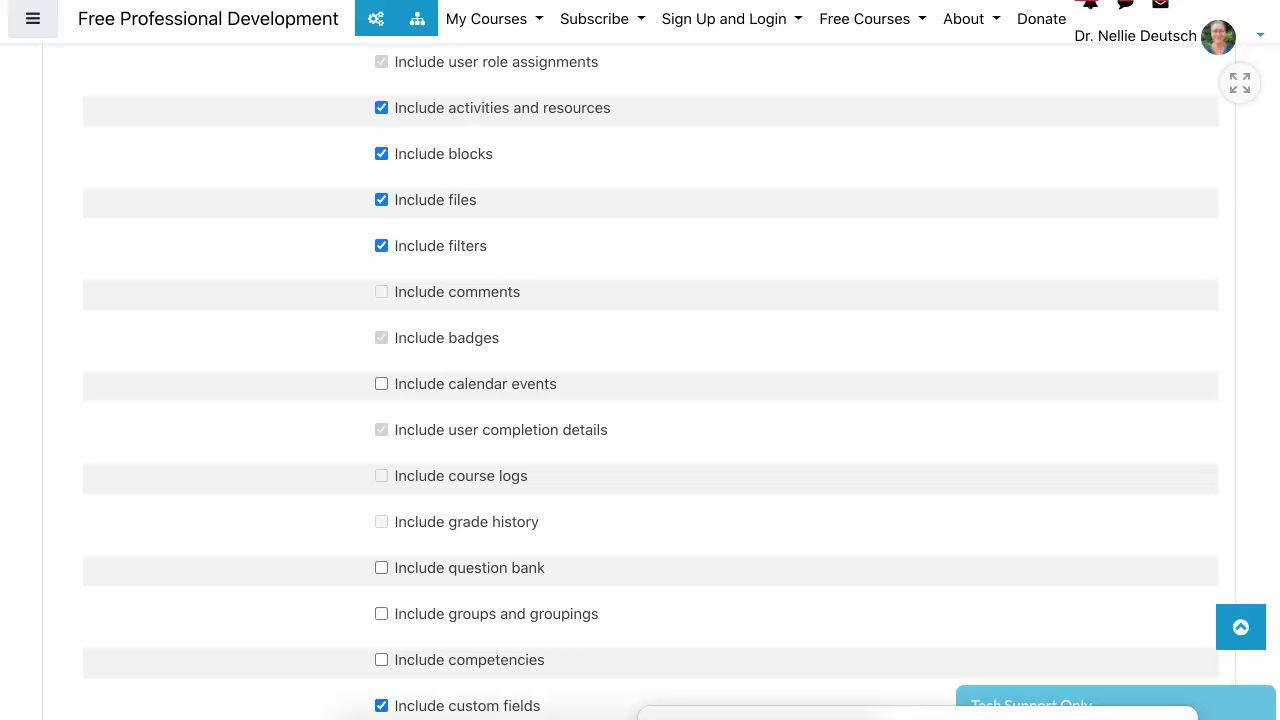
scroll(640, 380, down, 1)
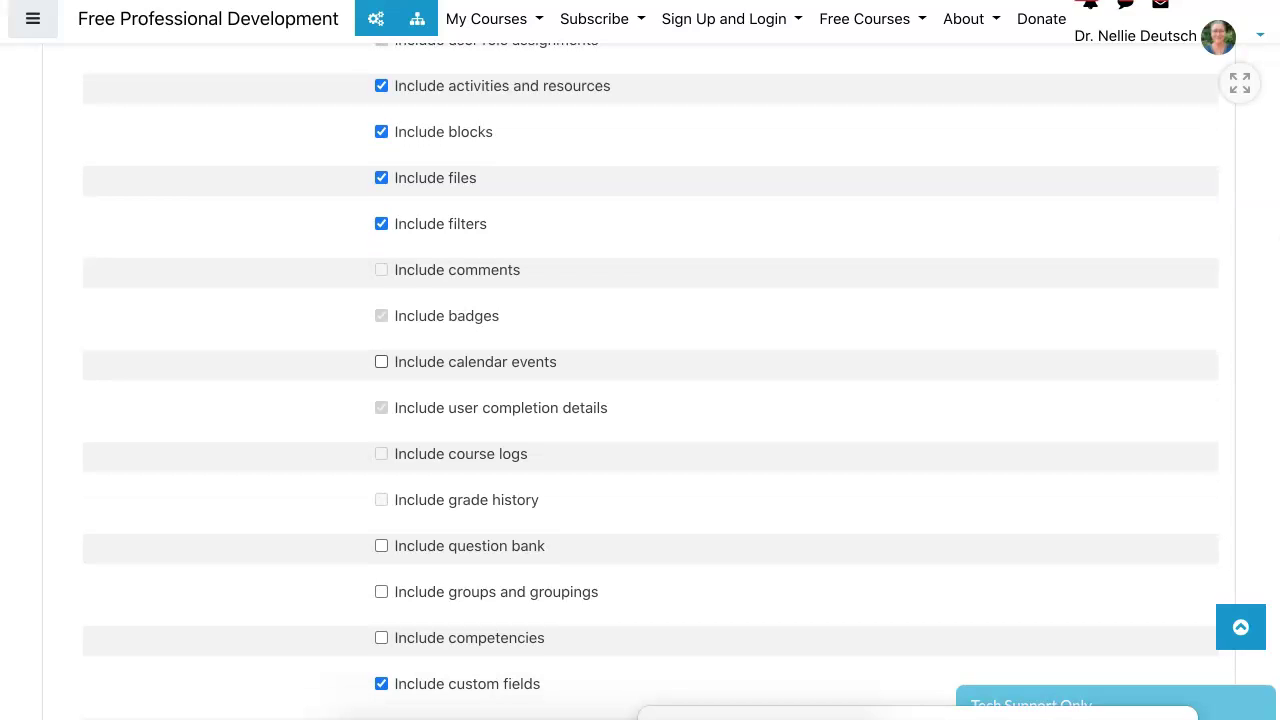
scroll(640, 380, down, 3)
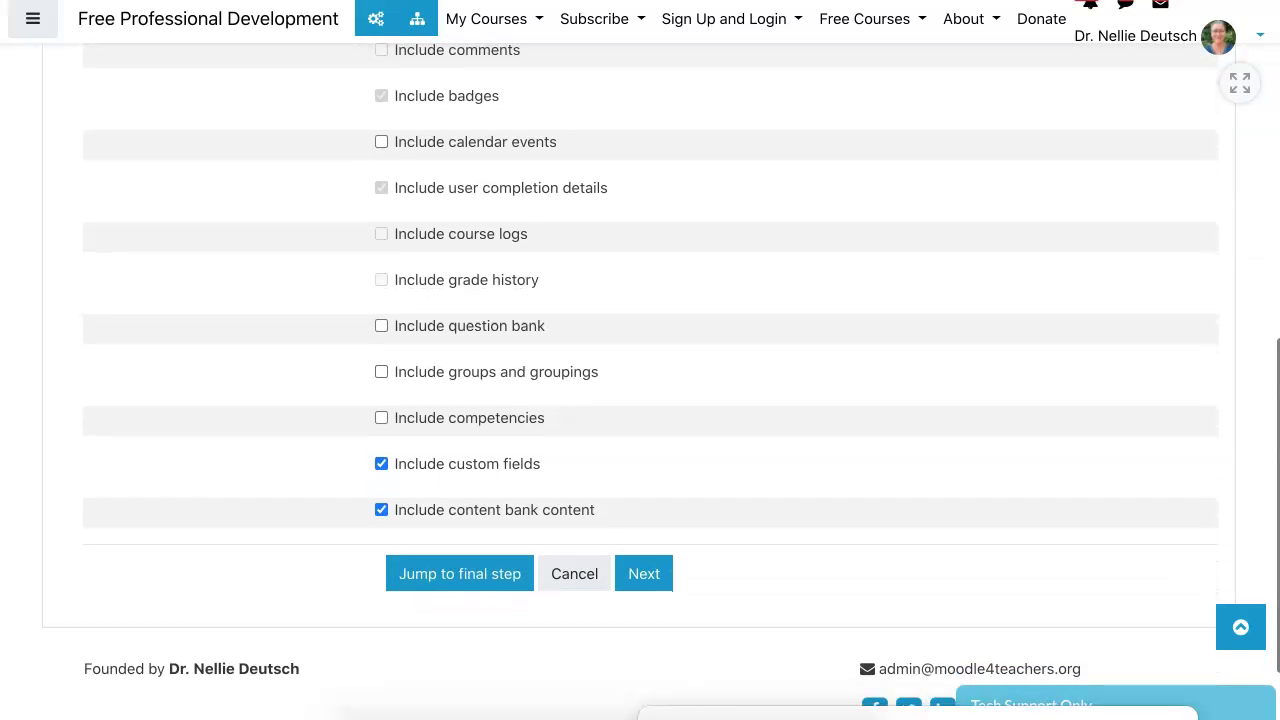
In the schema settings, keep all sections and activities and include user data for every activity
click(644, 573)
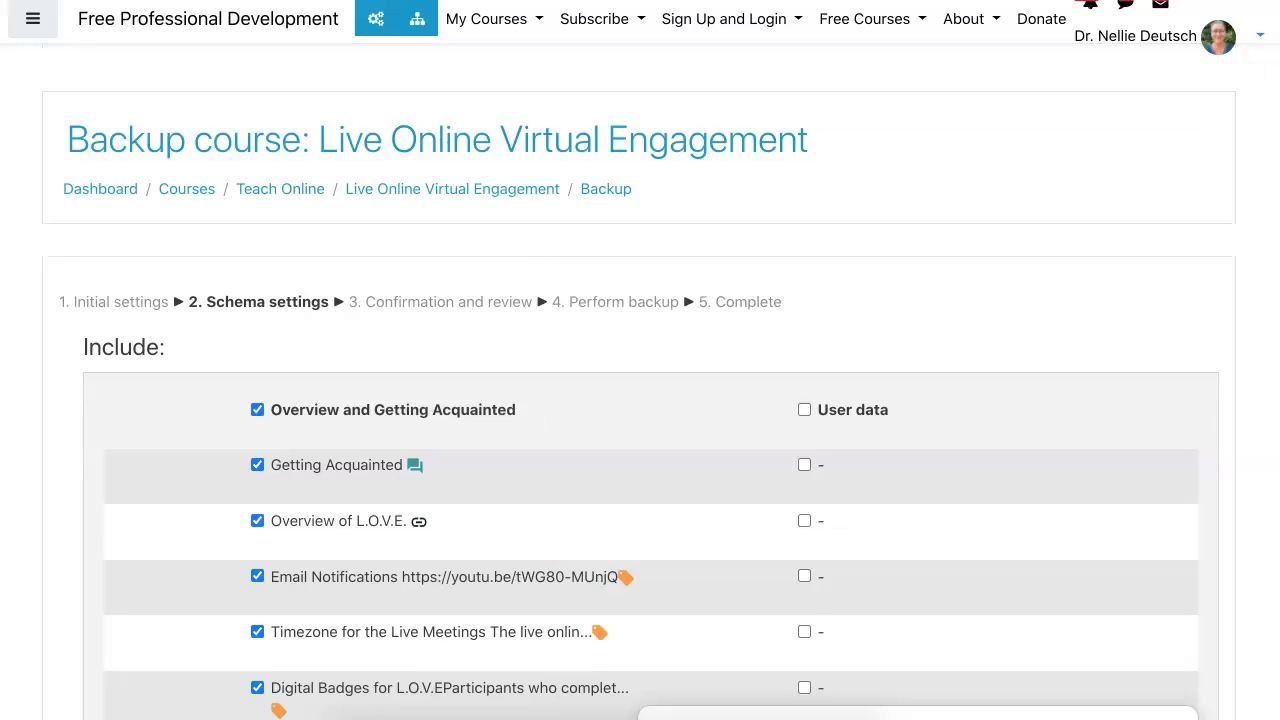
scroll(640, 400, down, 5)
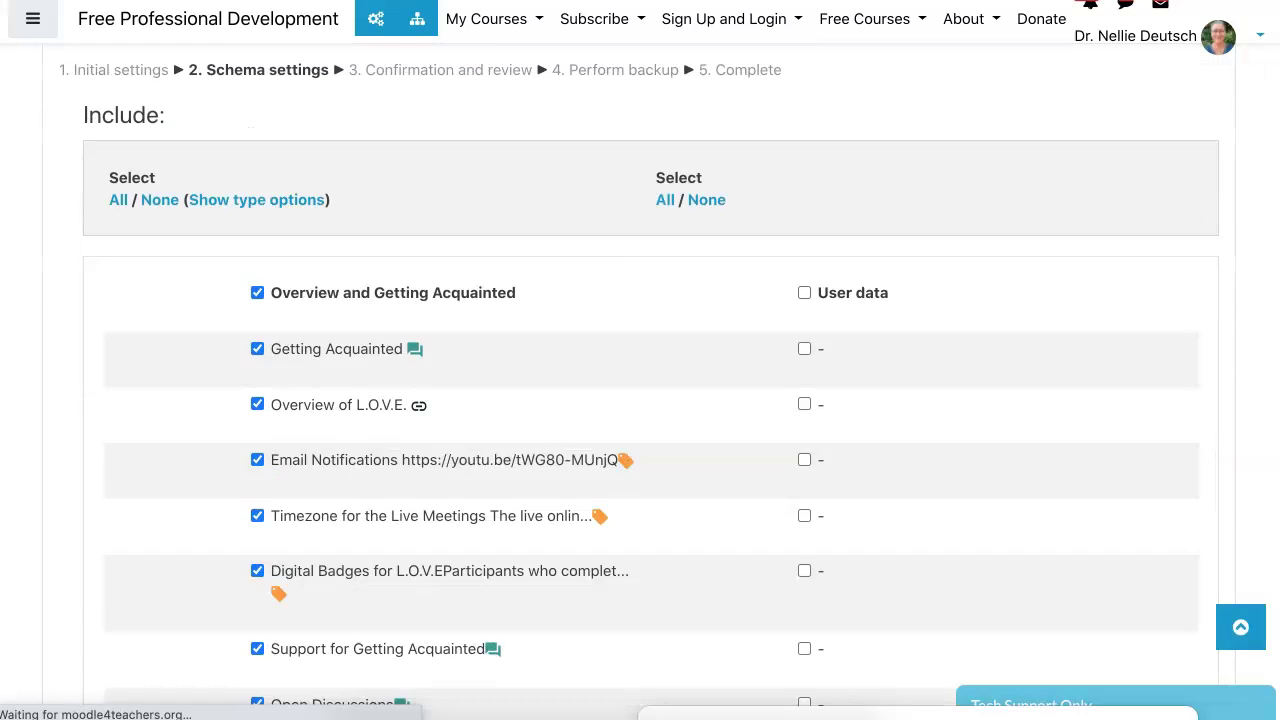
click(804, 293)
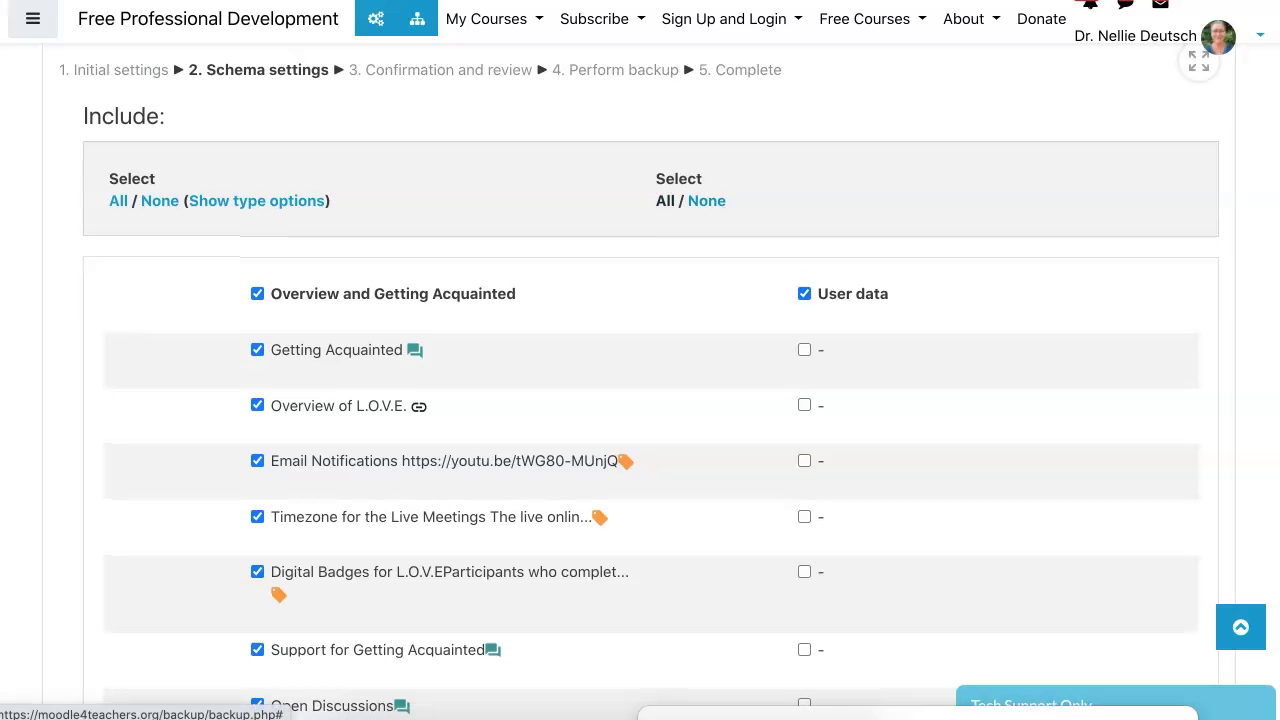
click(665, 200)
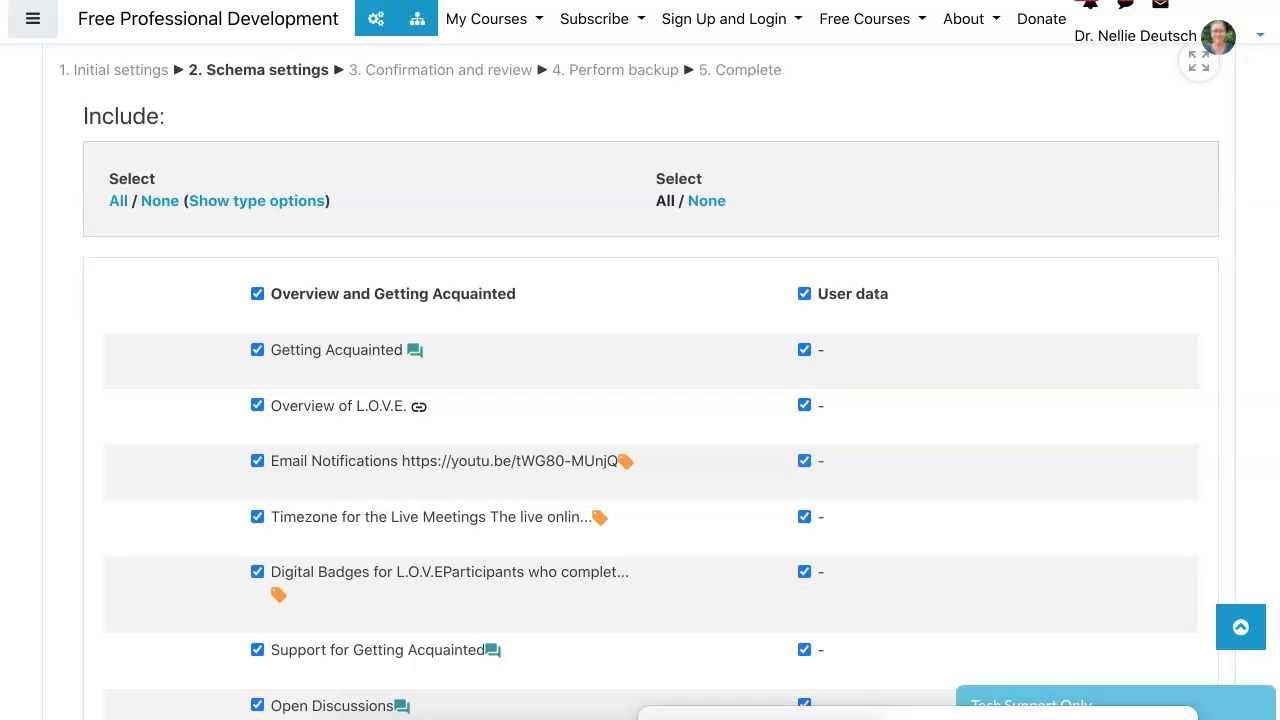
scroll(650, 380, down, 9)
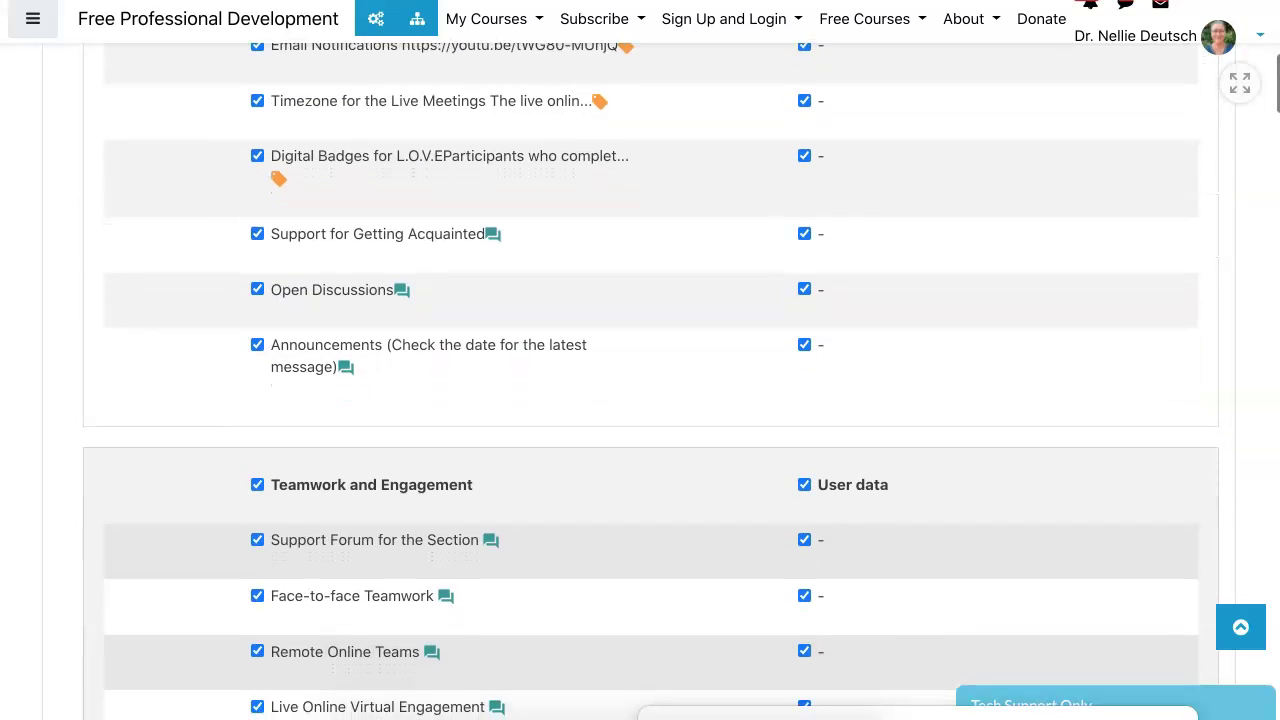
scroll(650, 380, down, 16)
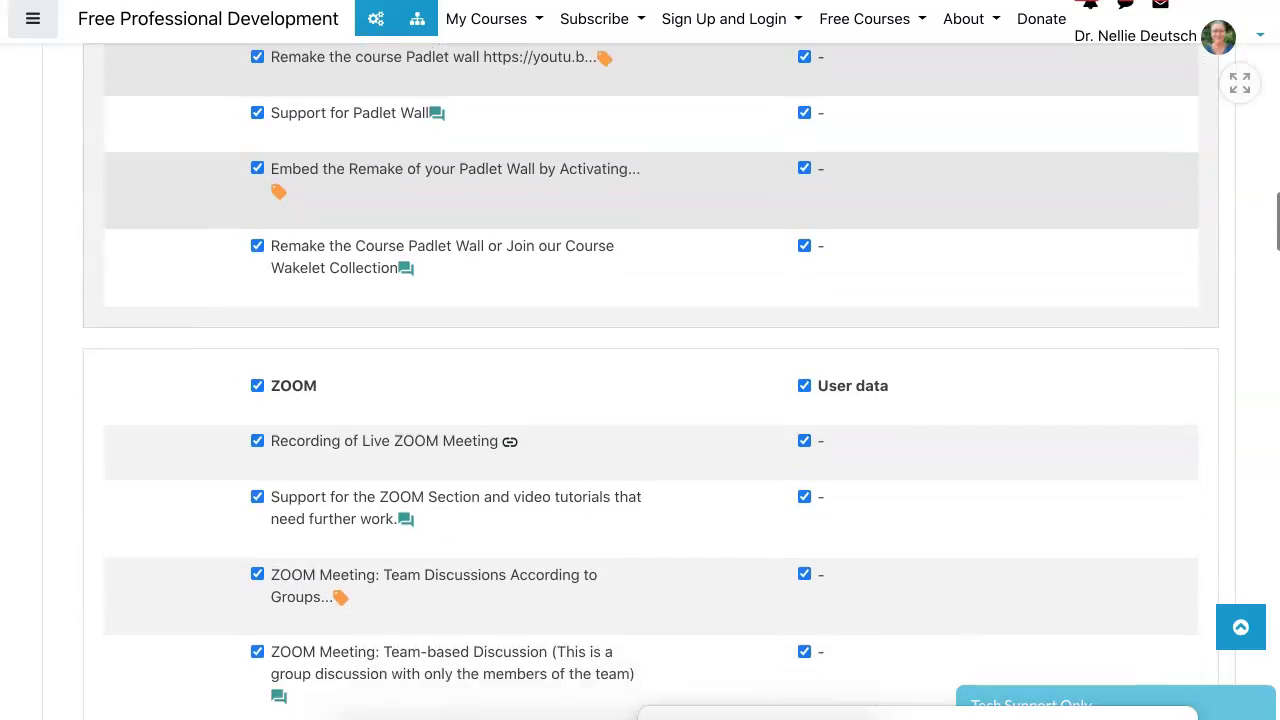
scroll(650, 380, down, 13)
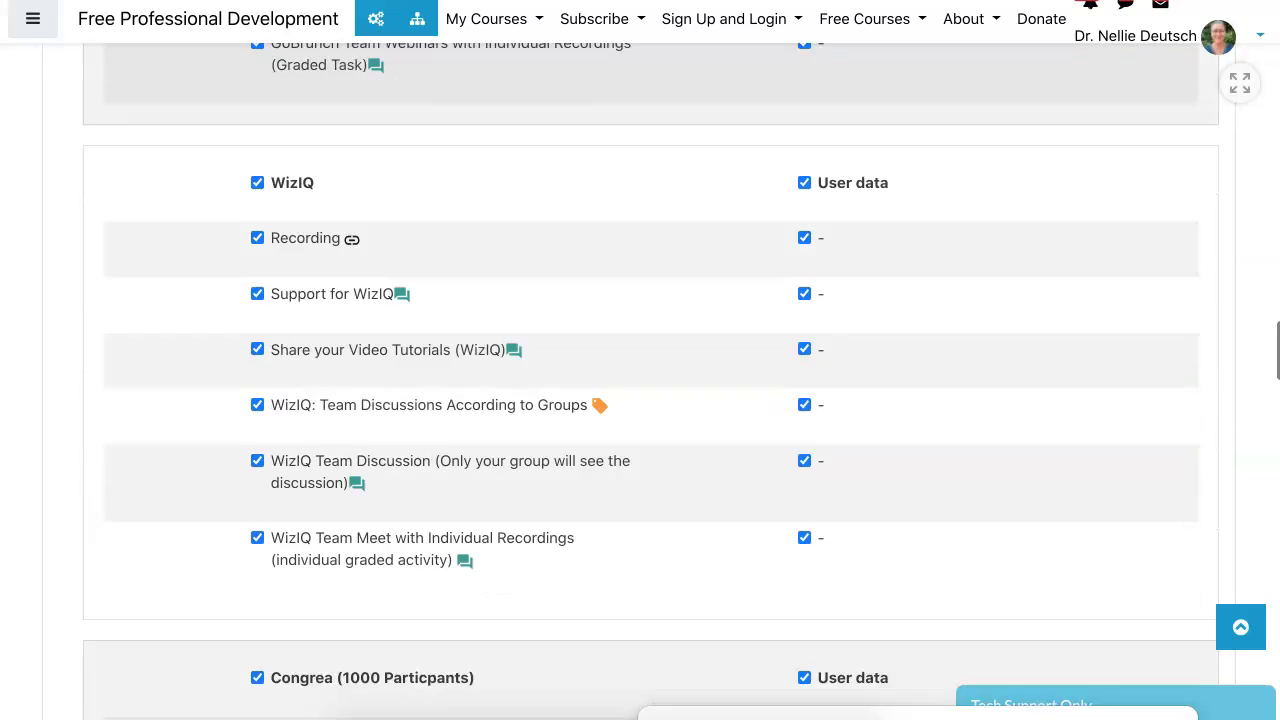
scroll(650, 380, down, 9)
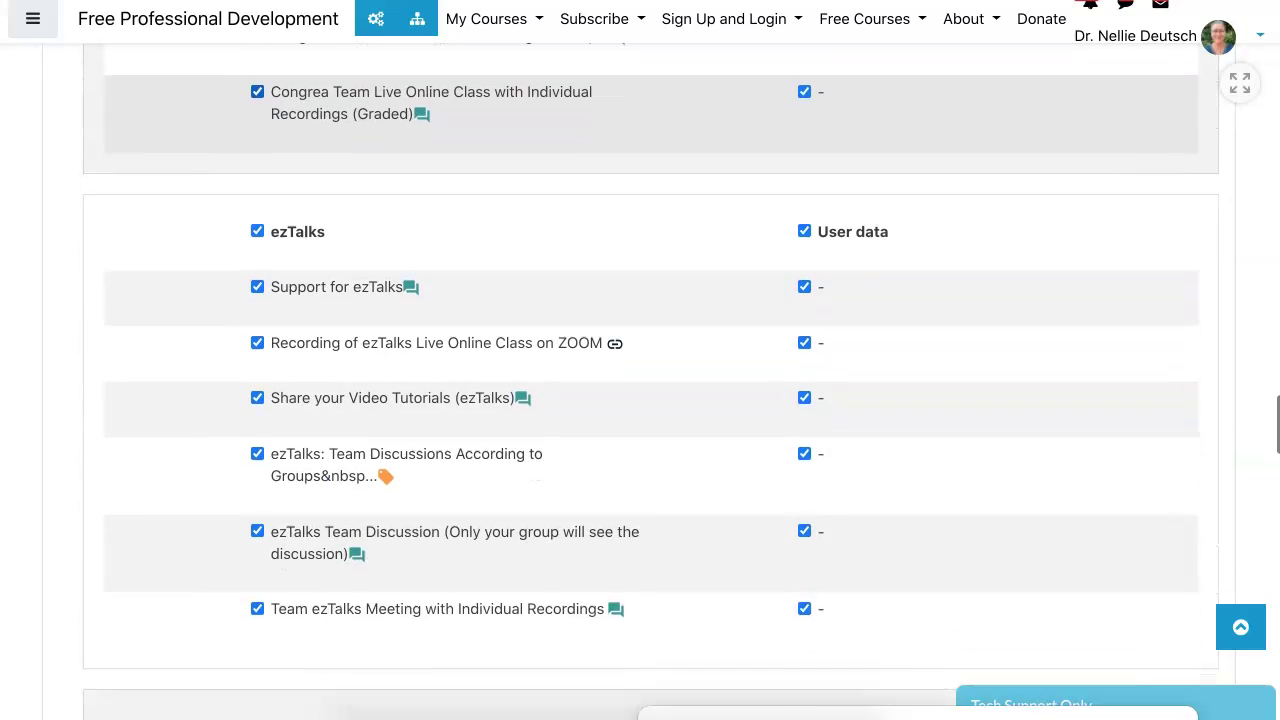
scroll(650, 380, down, 15)
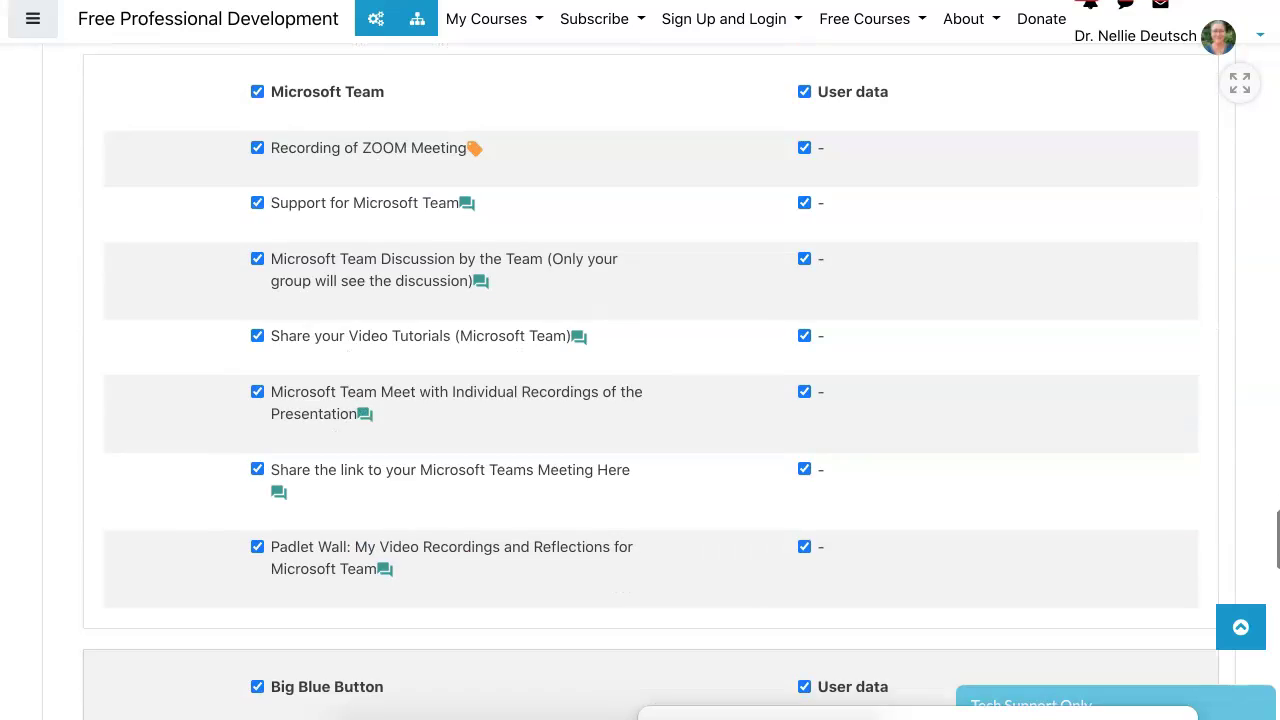
scroll(650, 380, down, 3)
scroll(650, 380, down, 10)
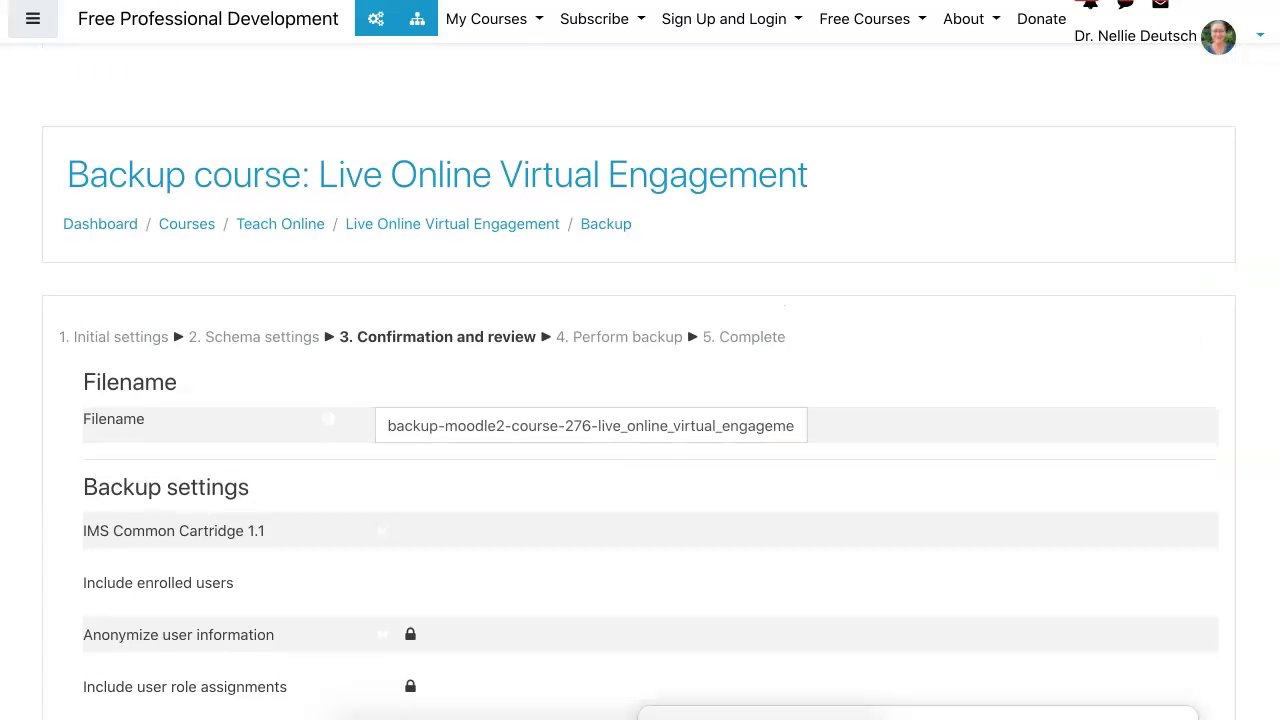
Review the confirmation summary and perform the backup
scroll(640, 400, down, 3)
scroll(640, 400, down, 20)
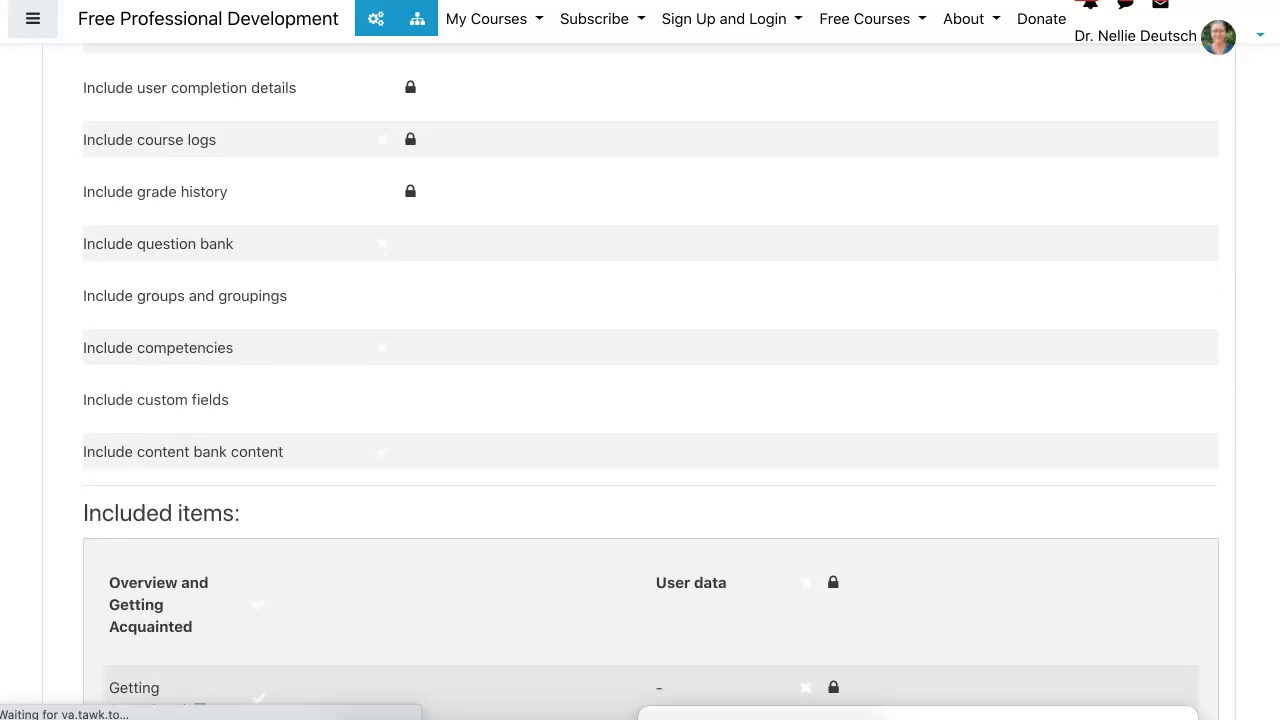
scroll(640, 400, down, 20)
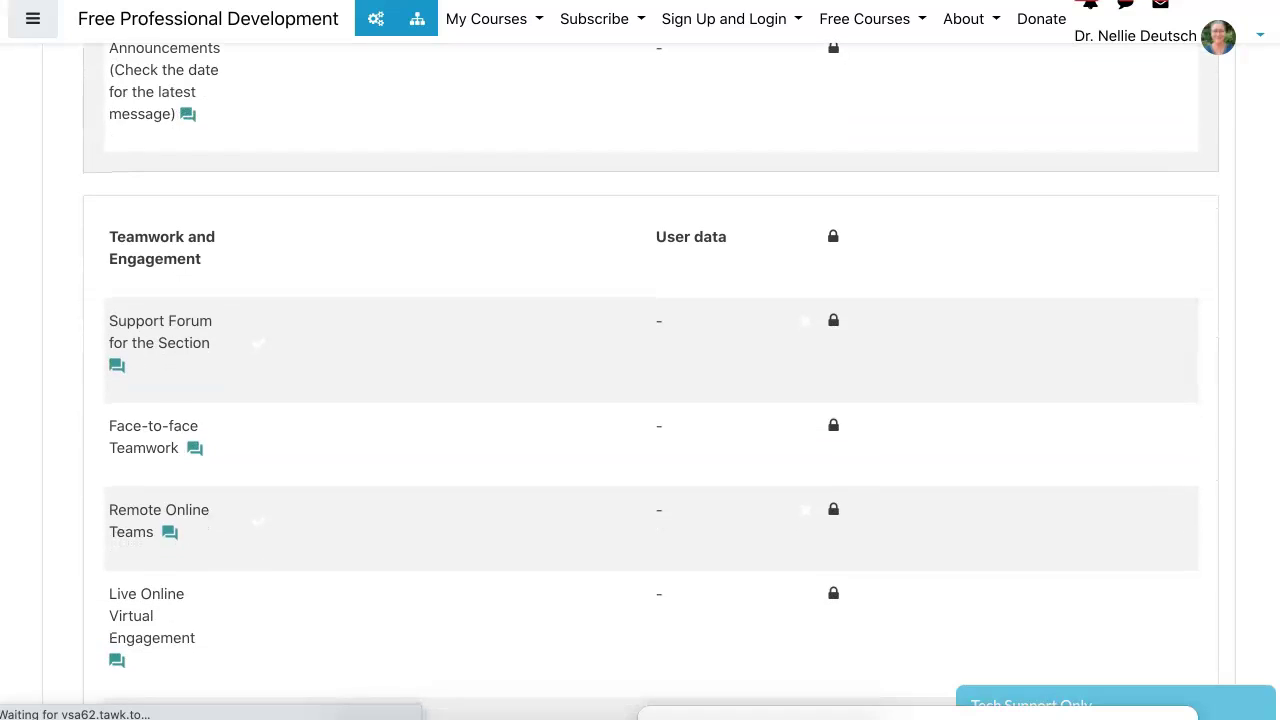
scroll(640, 400, down, 20)
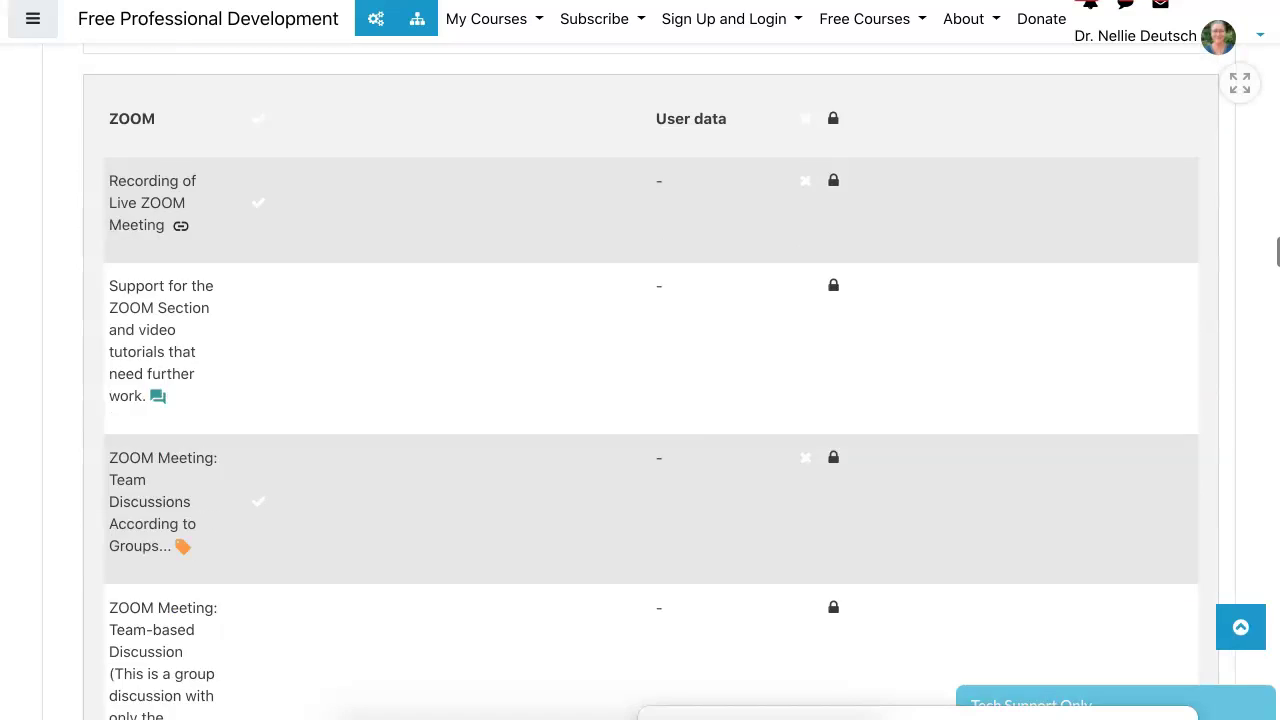
scroll(640, 400, down, 20)
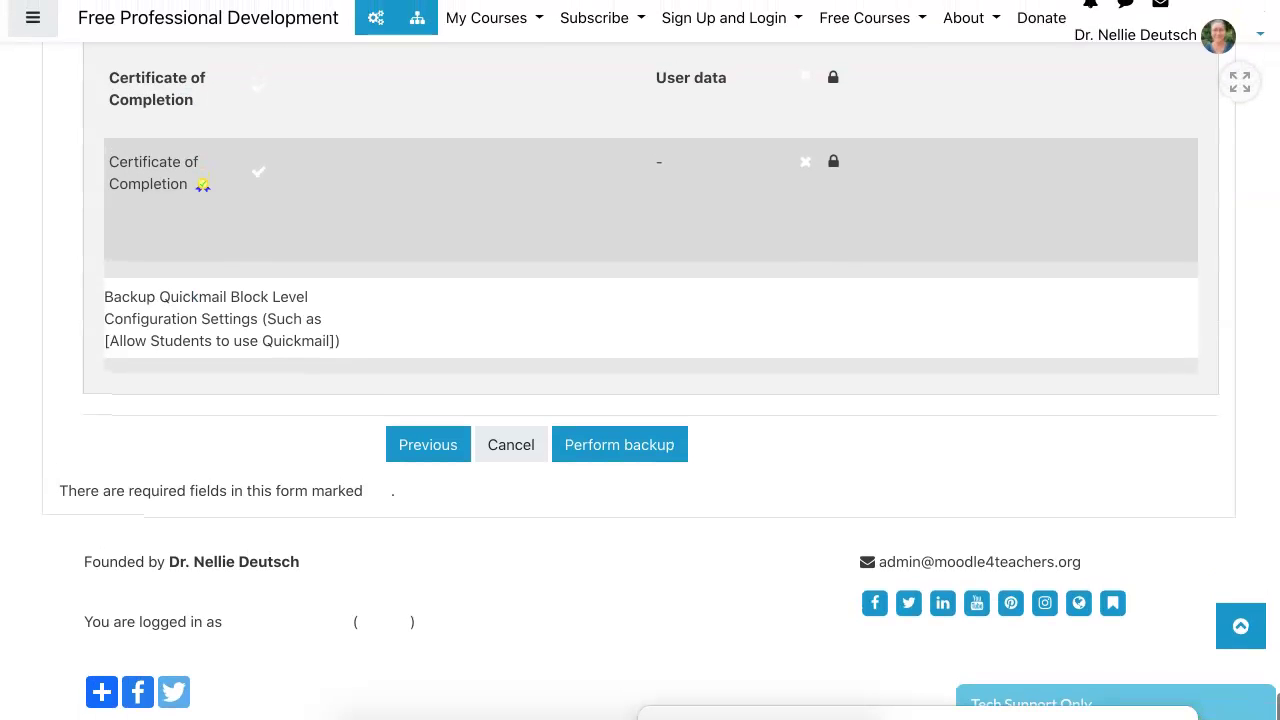
click(619, 445)
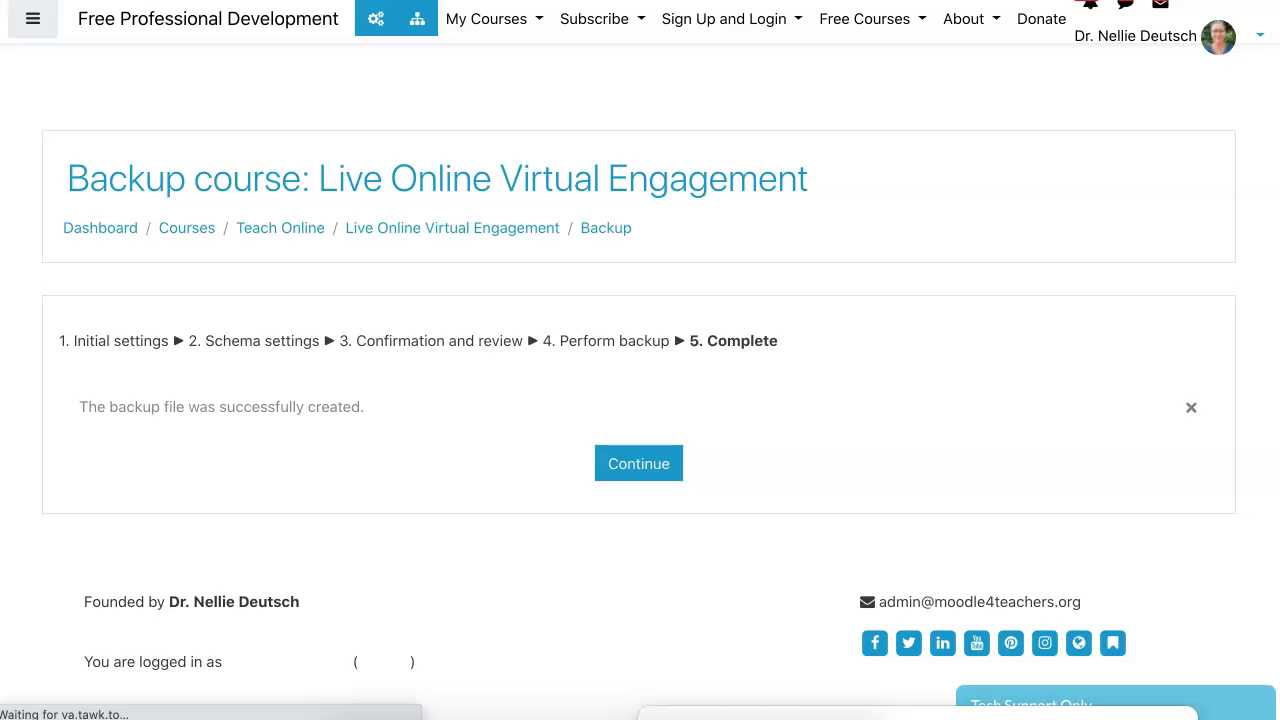
Download the newest 564.7KB backup .mbz from the user private backup area
click(638, 464)
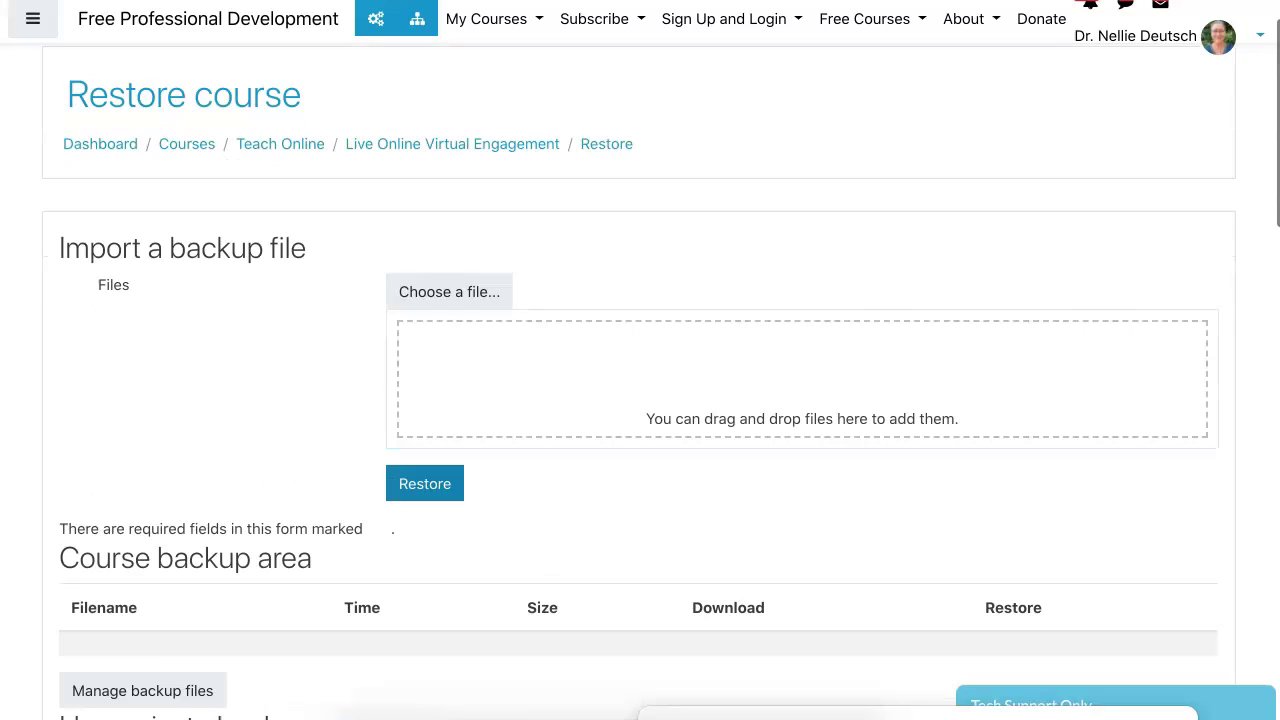
scroll(640, 380, down, 3)
scroll(640, 380, down, 3)
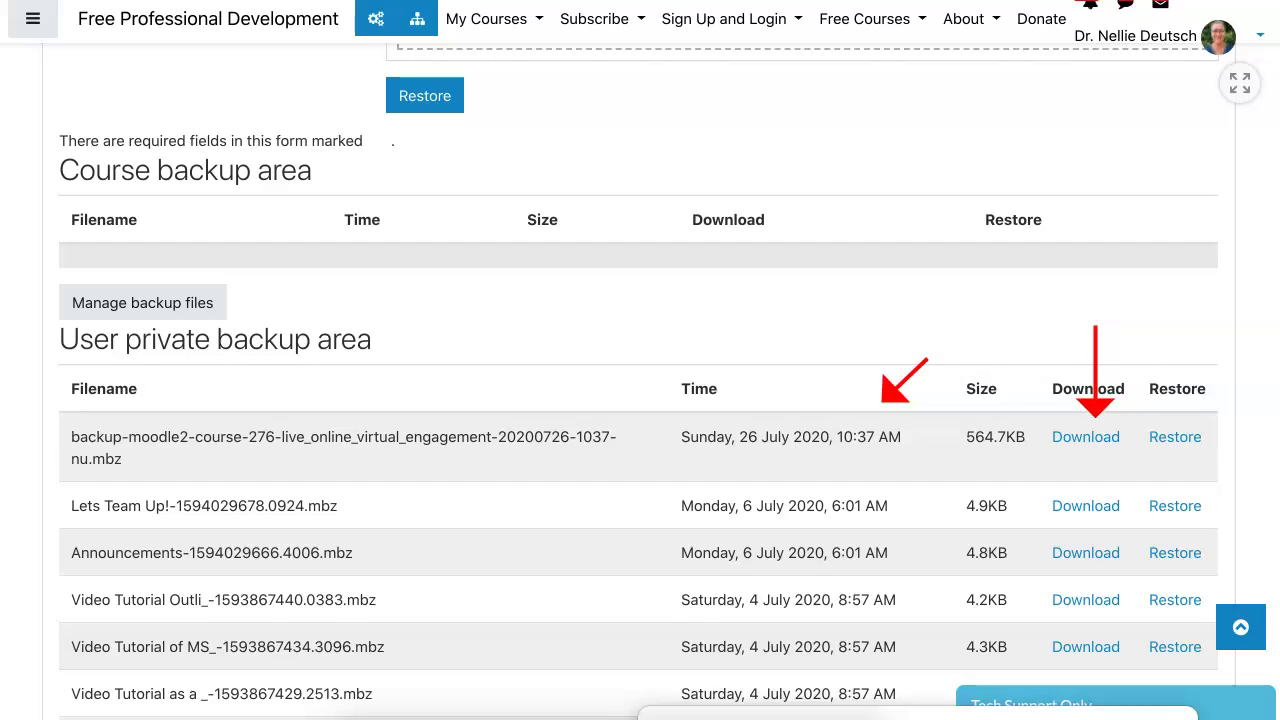
click(1085, 437)
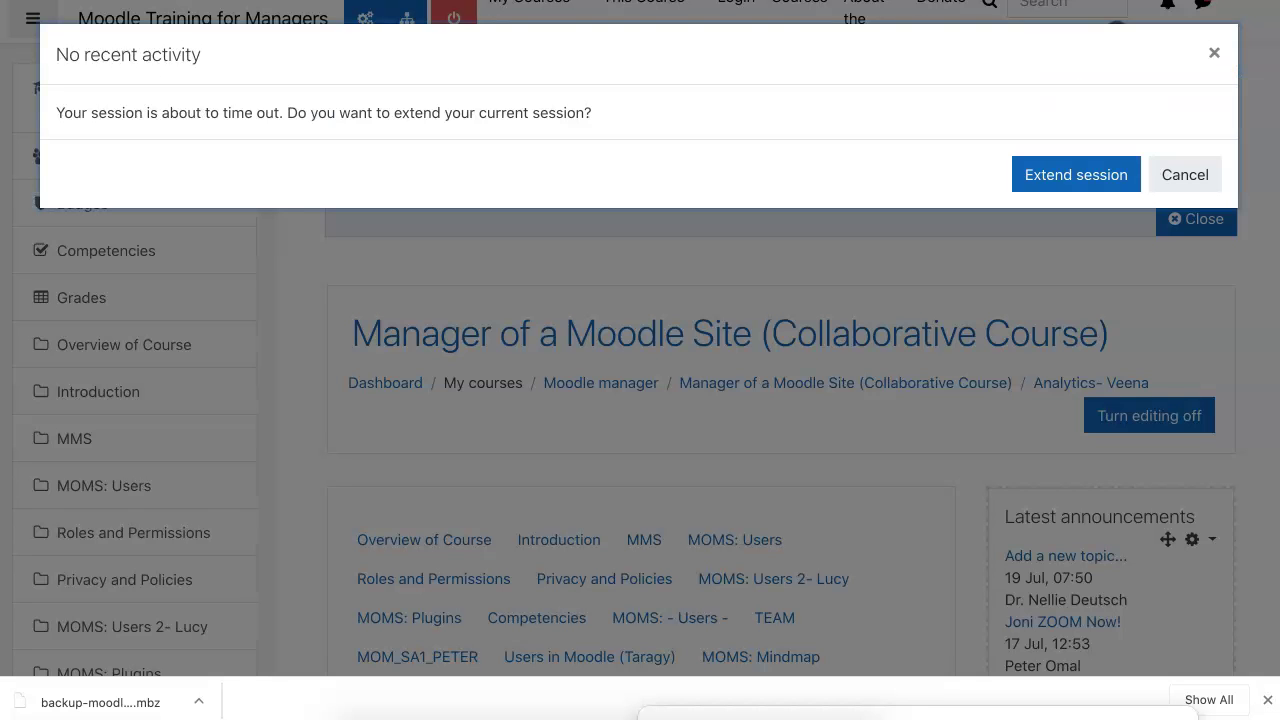
Cancel the session extension and dismiss the user menu, leaving the home page in guest access
click(1185, 174)
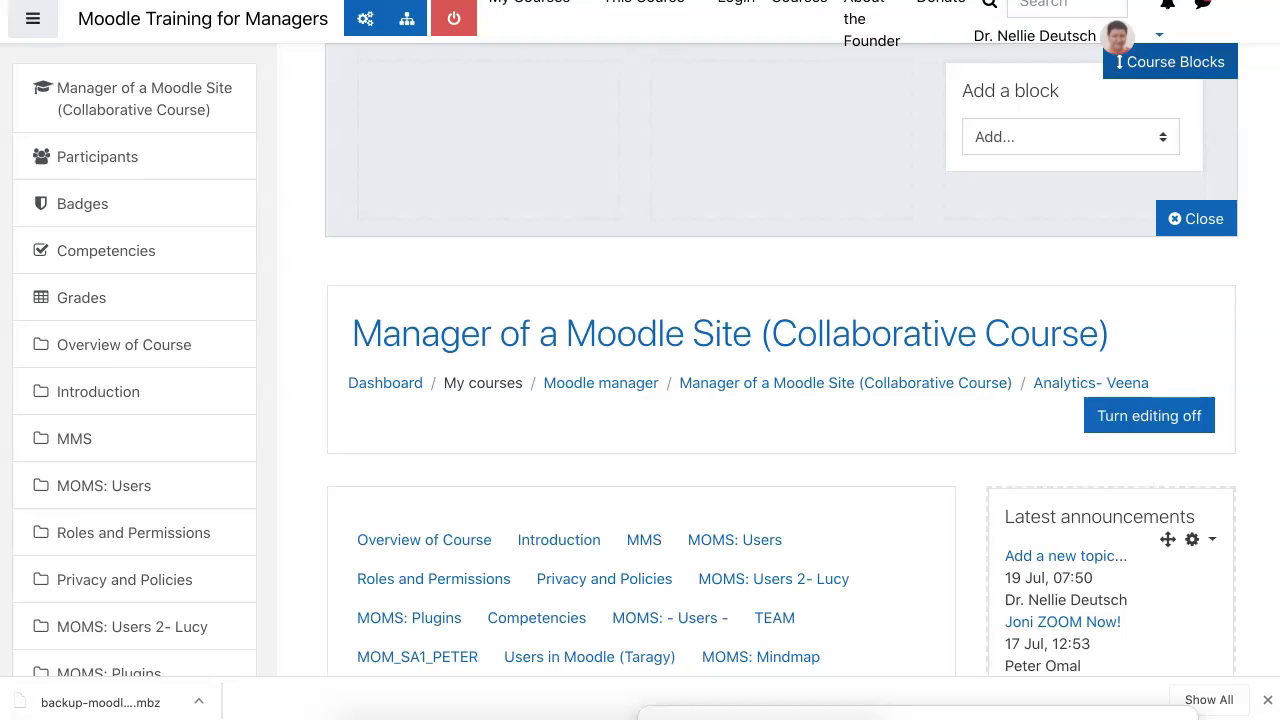
click(1040, 35)
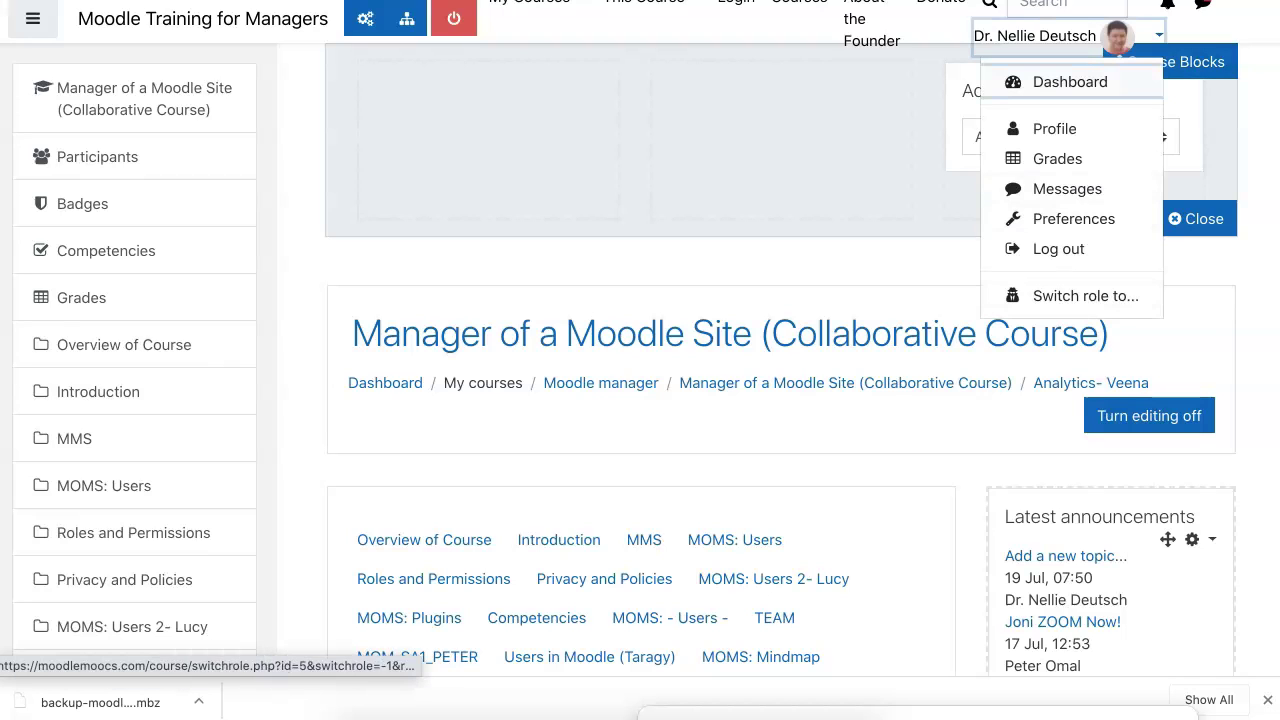
key(Escape)
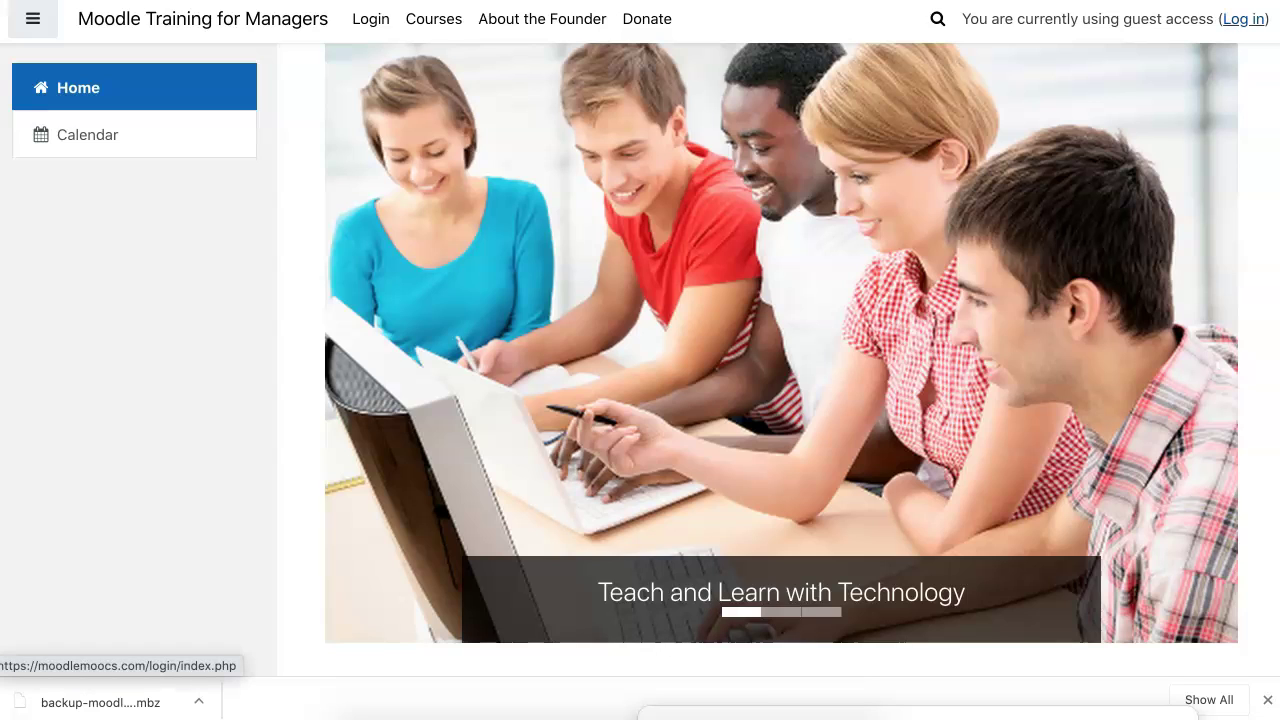
Log in to Moodle Training for Managers through the Google login, choosing the Google account
click(1243, 19)
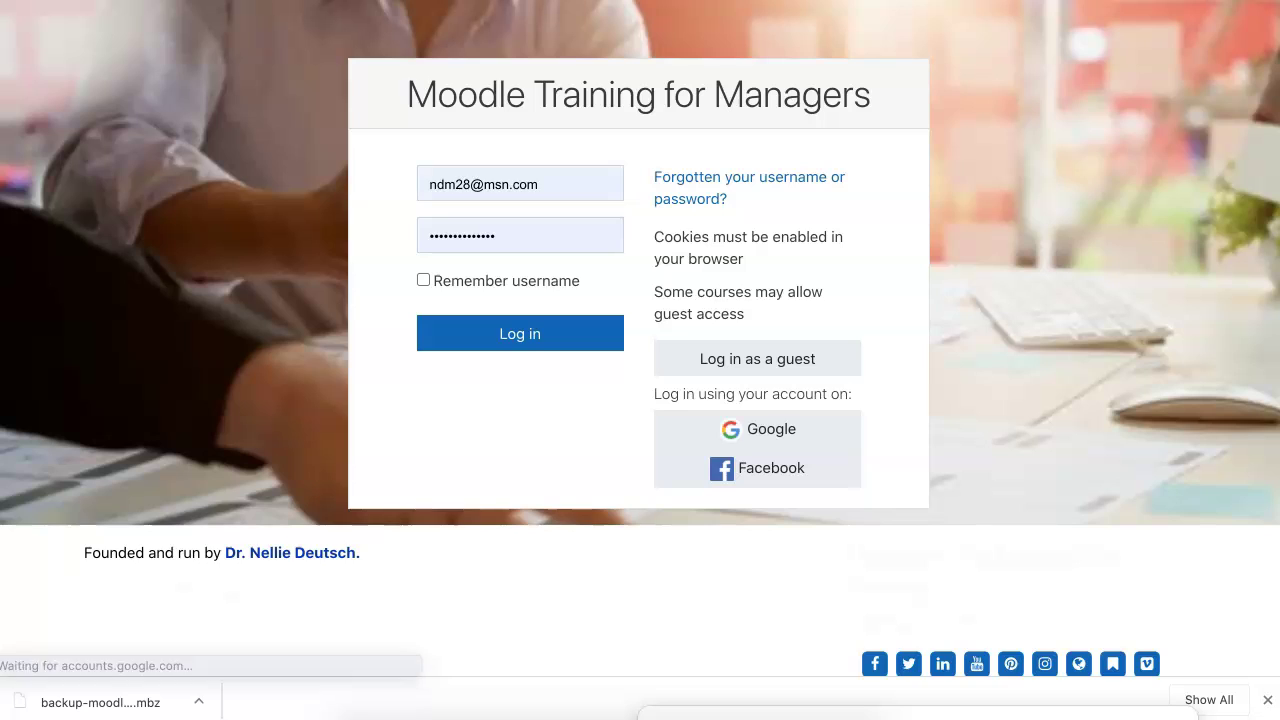
click(757, 429)
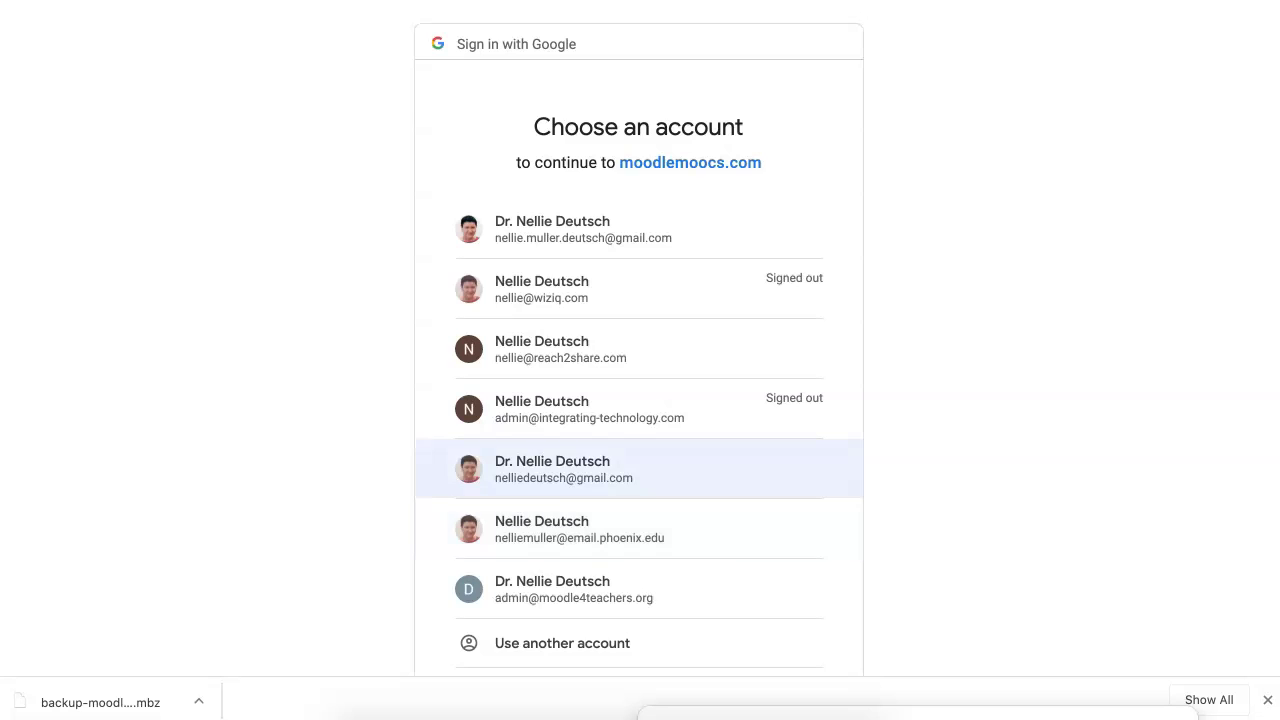
click(563, 469)
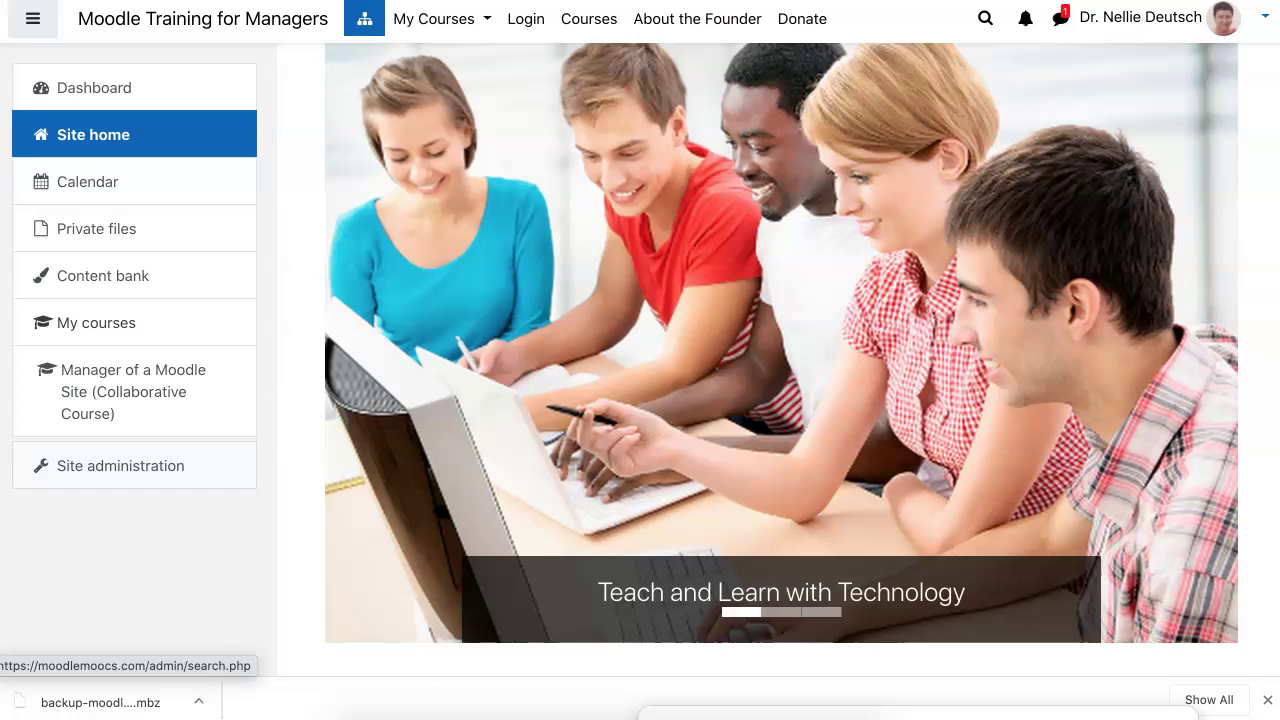
Go to Restore course from the Courses section of Site administration
click(120, 465)
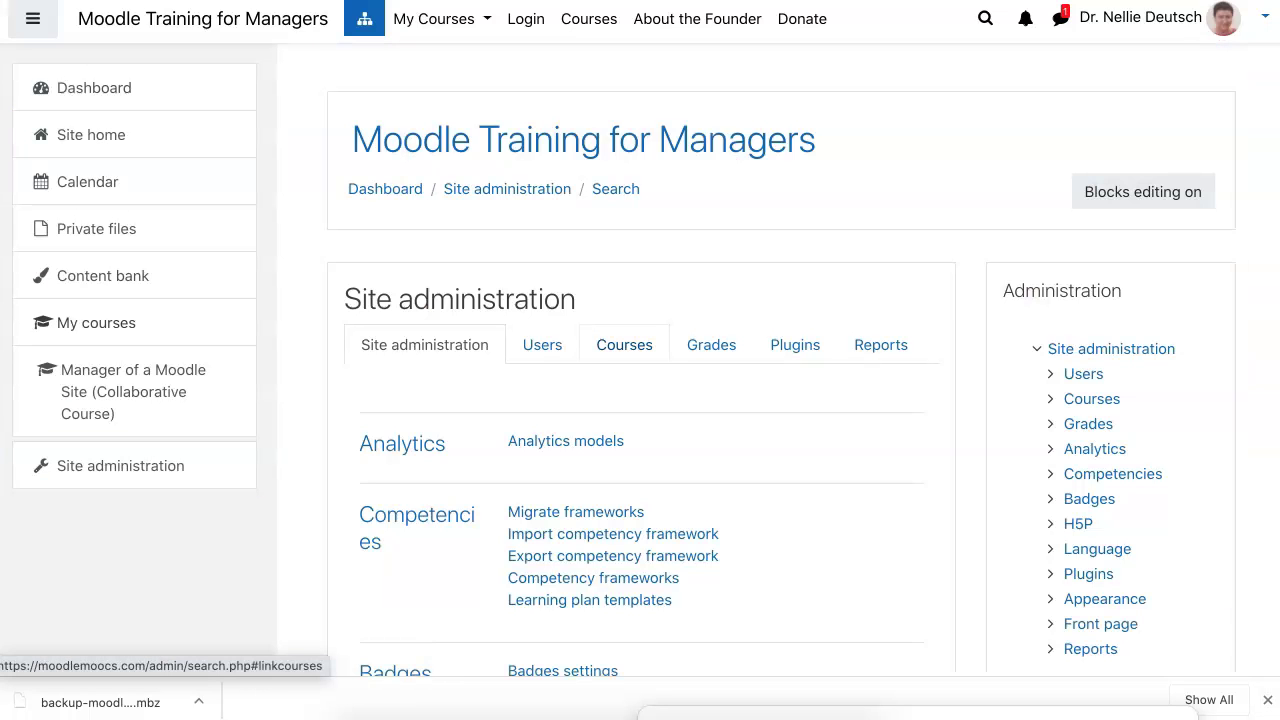
click(624, 344)
scroll(616, 261, down, 3)
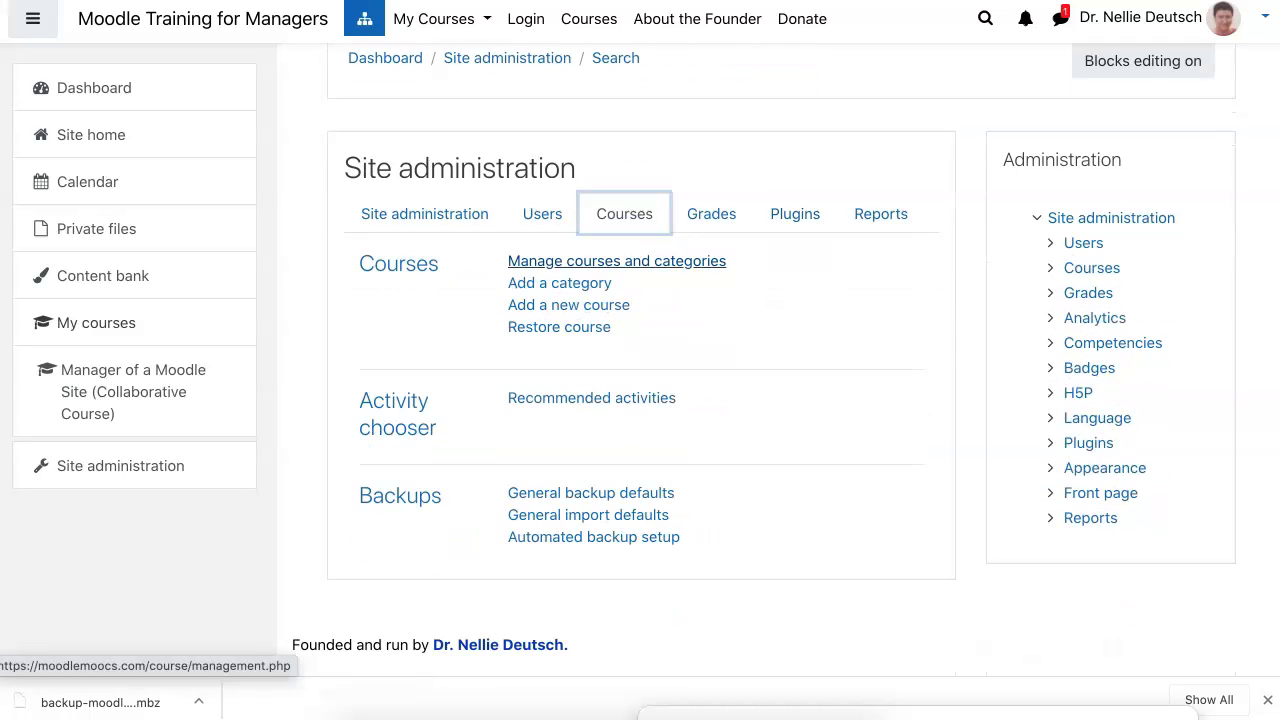
click(559, 327)
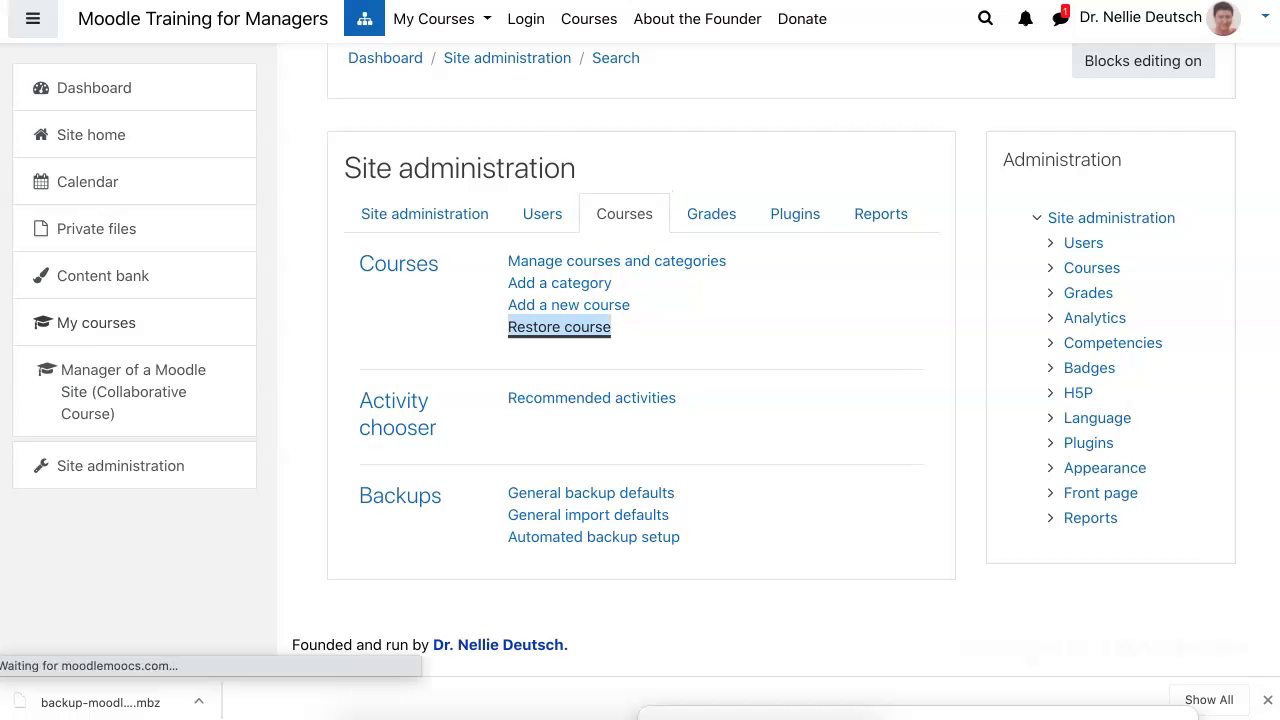
Return to the Administration / Courses category page via the Courses breadcrumb
scroll(780, 400, down, 5)
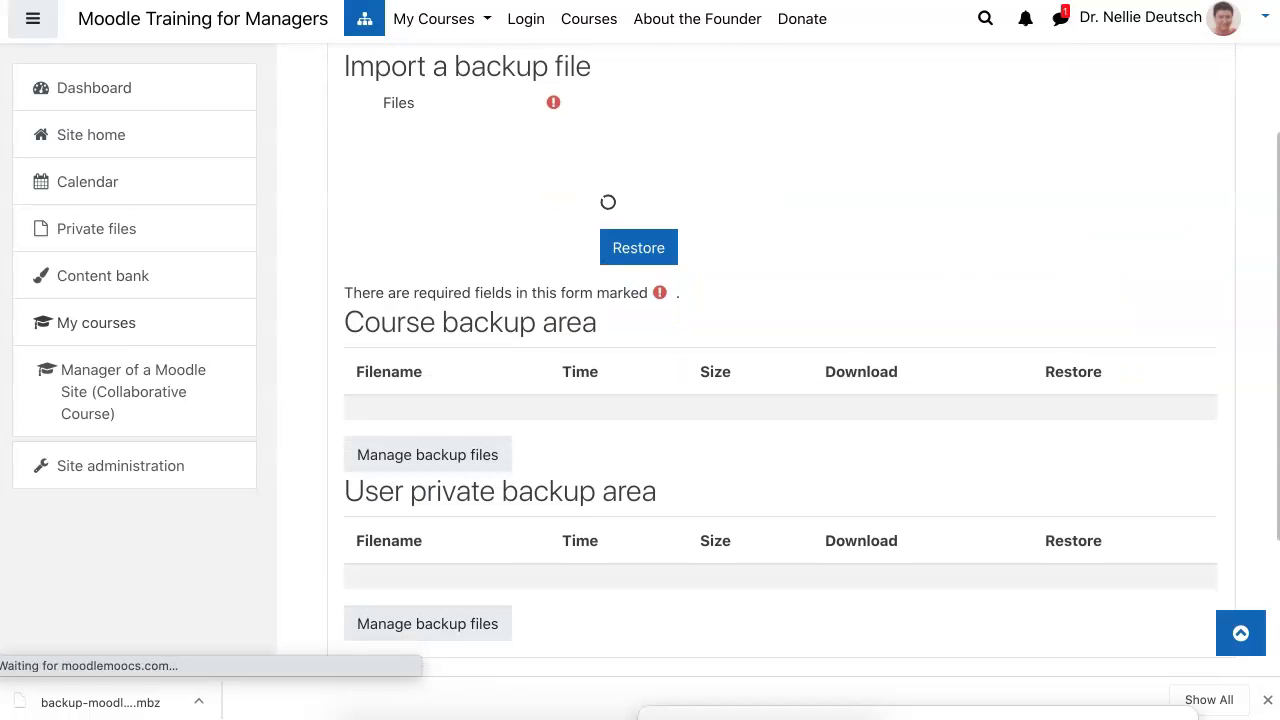
scroll(600, 300, up, 5)
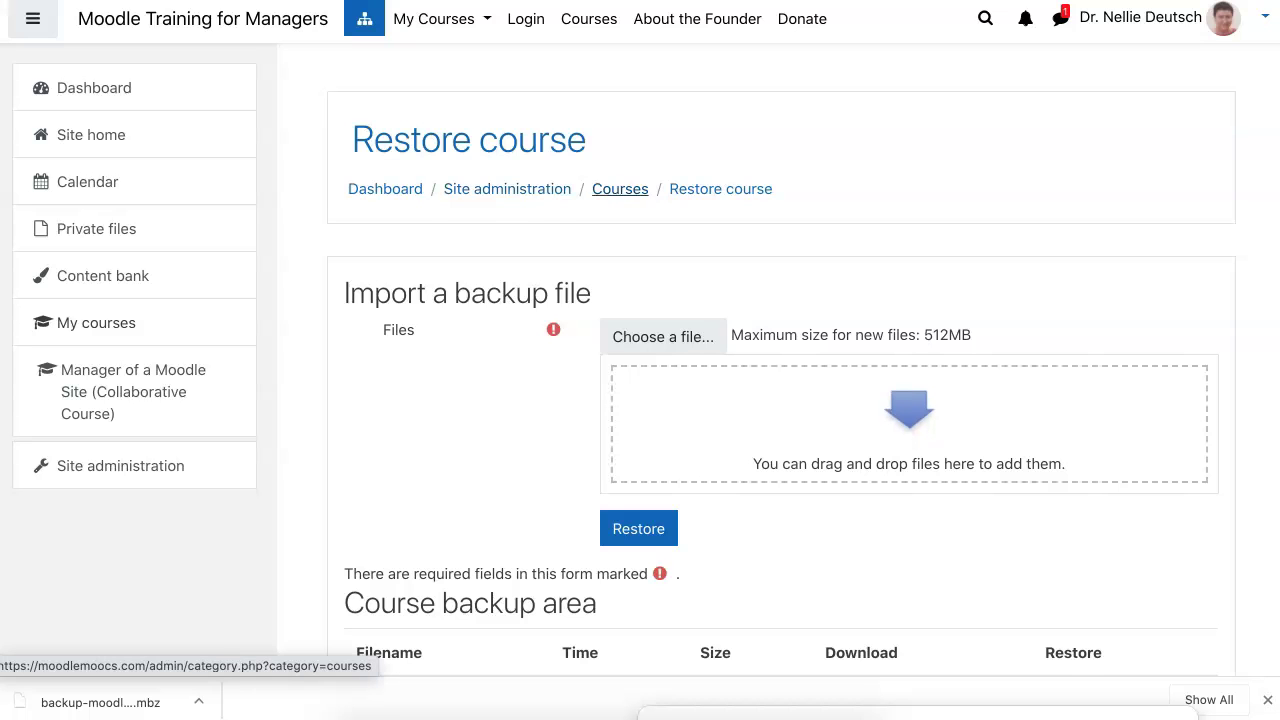
click(620, 189)
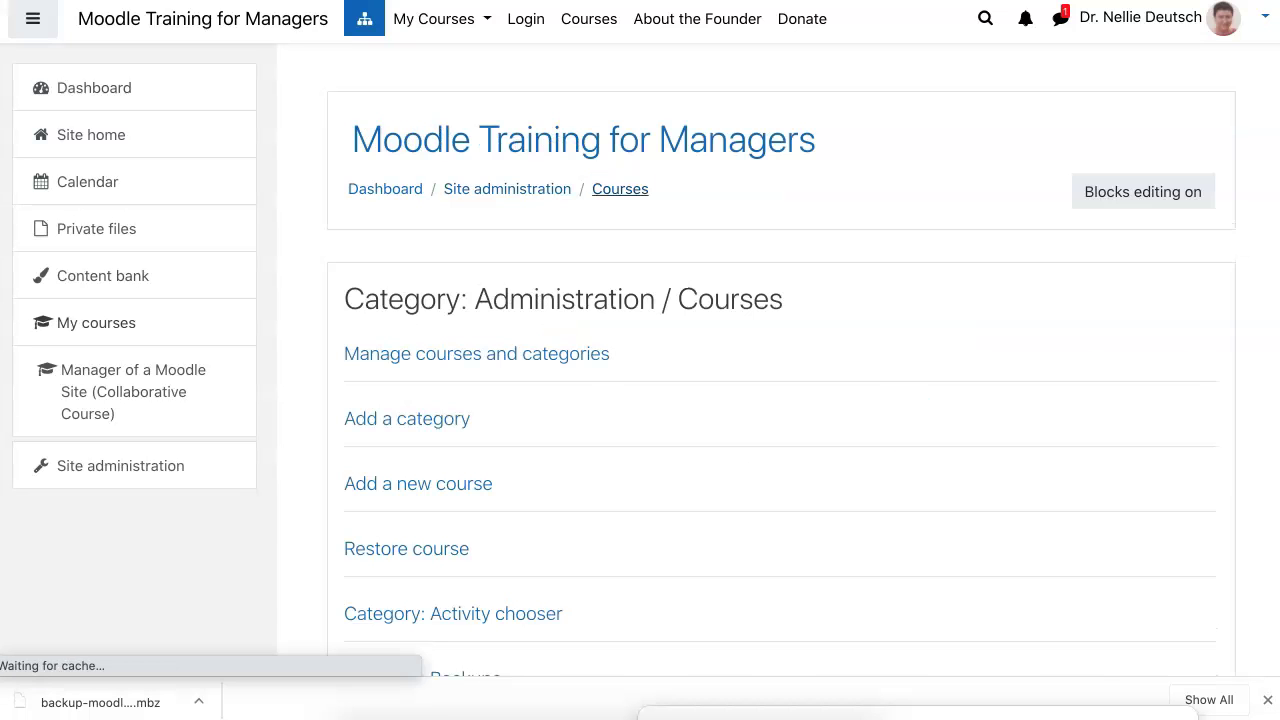
scroll(420, 353, down, 1)
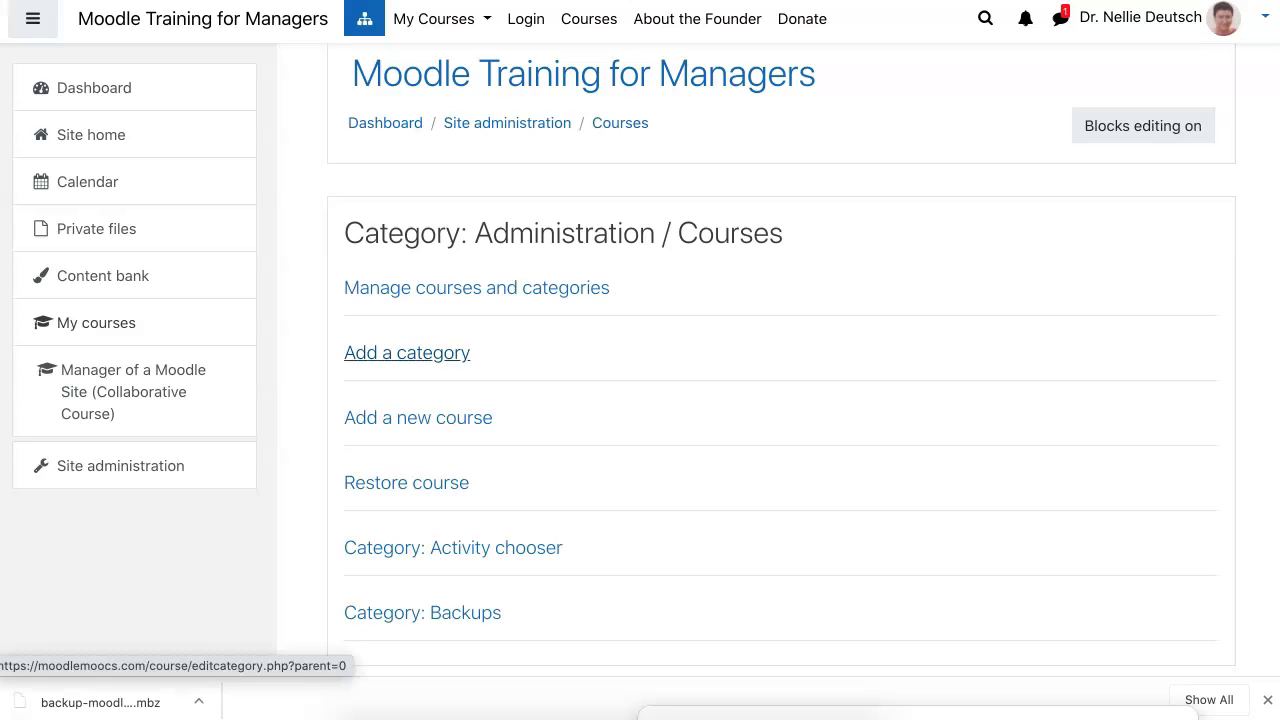
In Manage courses and categories, choose Restore course for the Moodle manager category
click(476, 288)
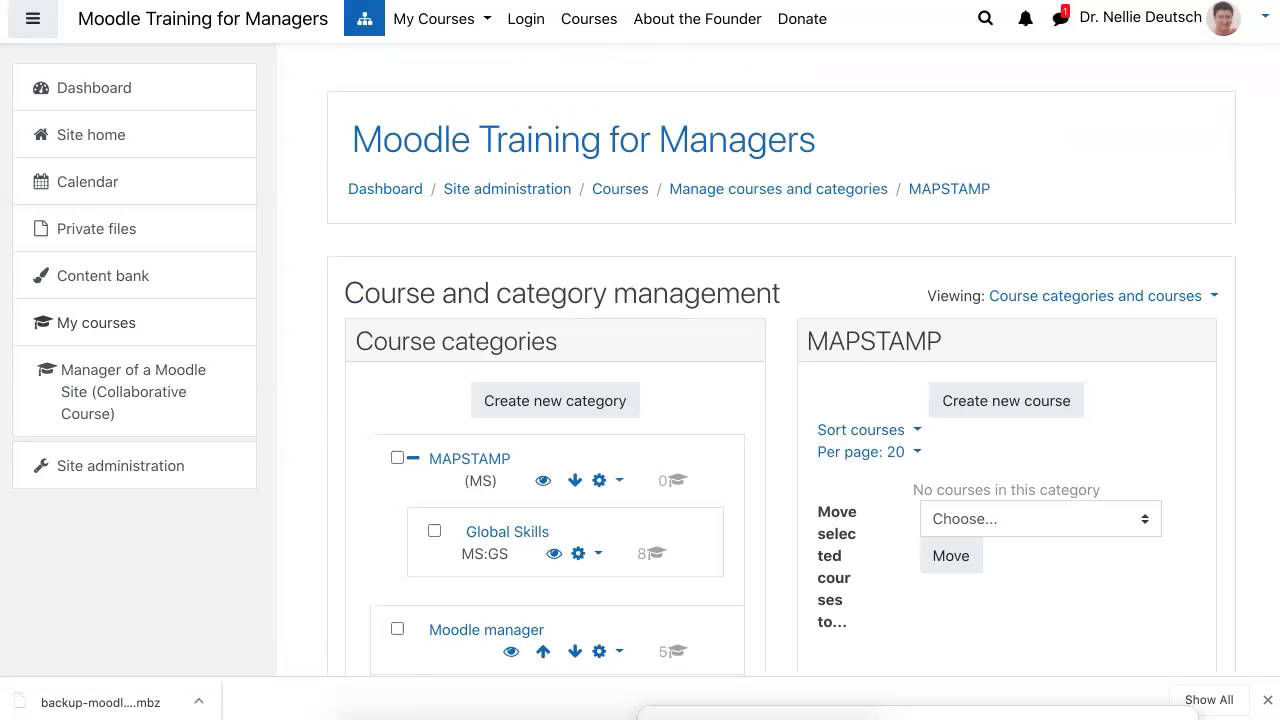
scroll(780, 400, down, 1)
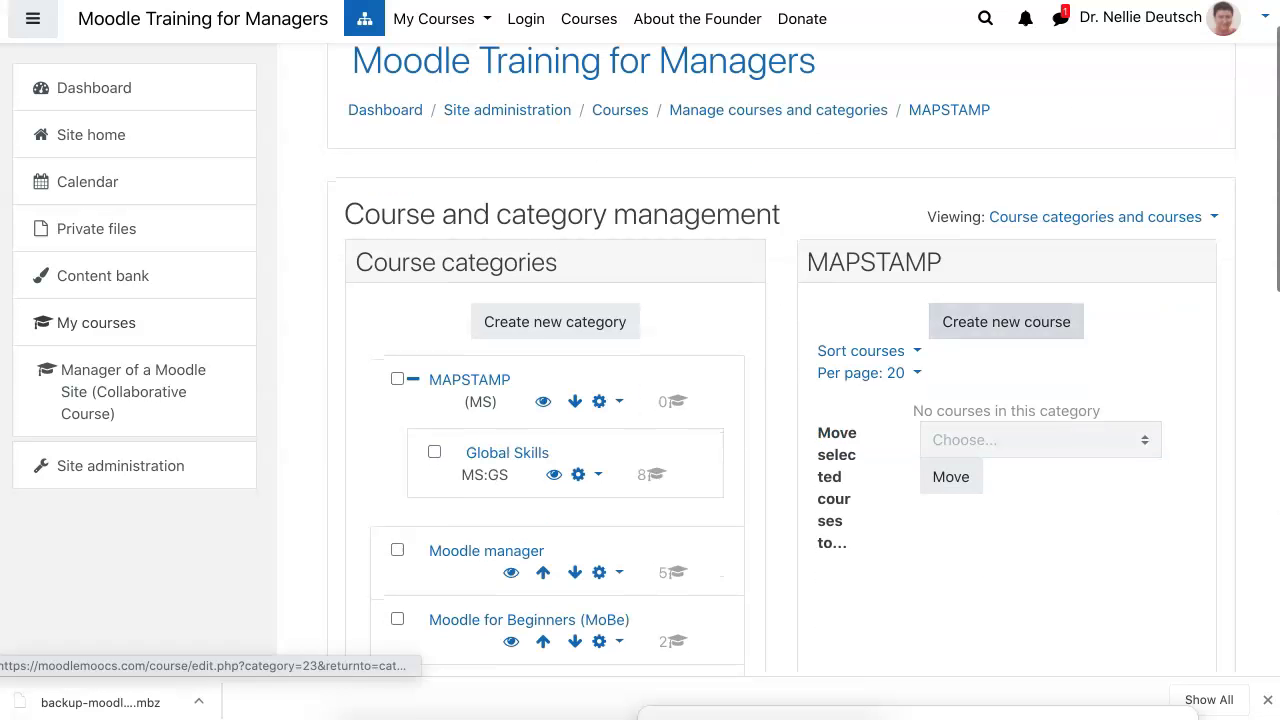
scroll(555, 330, down, 3)
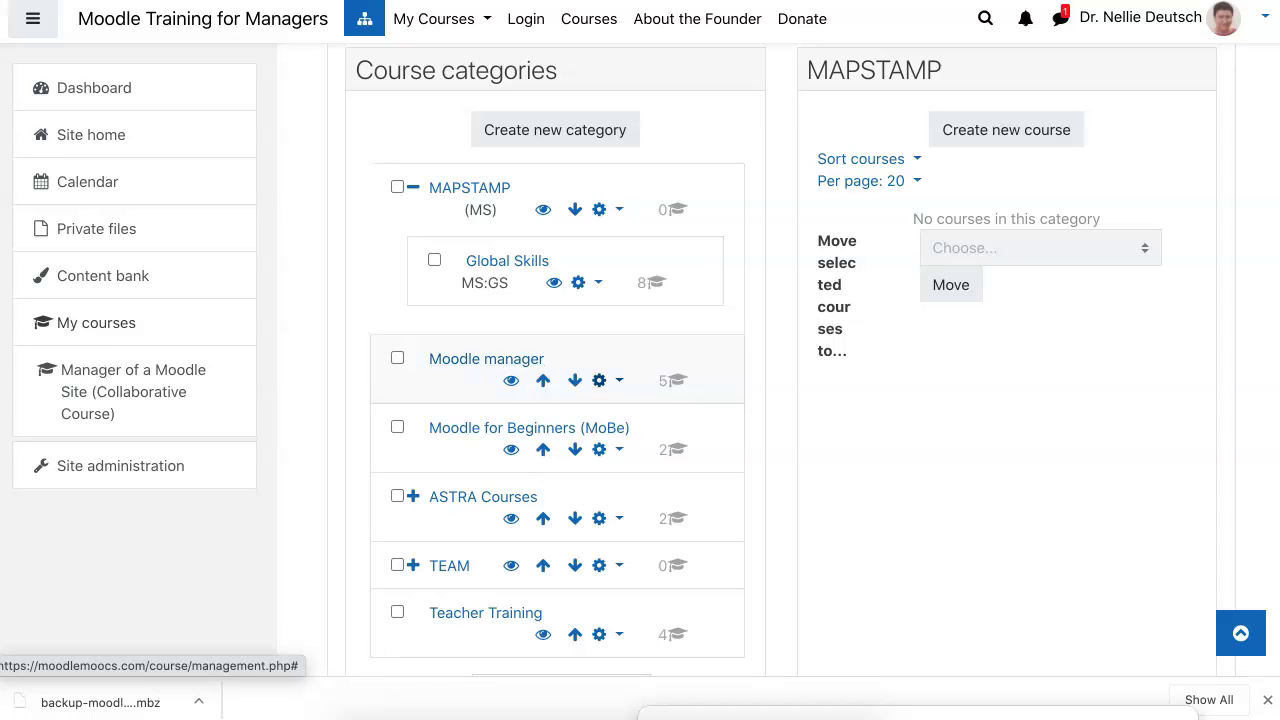
click(605, 380)
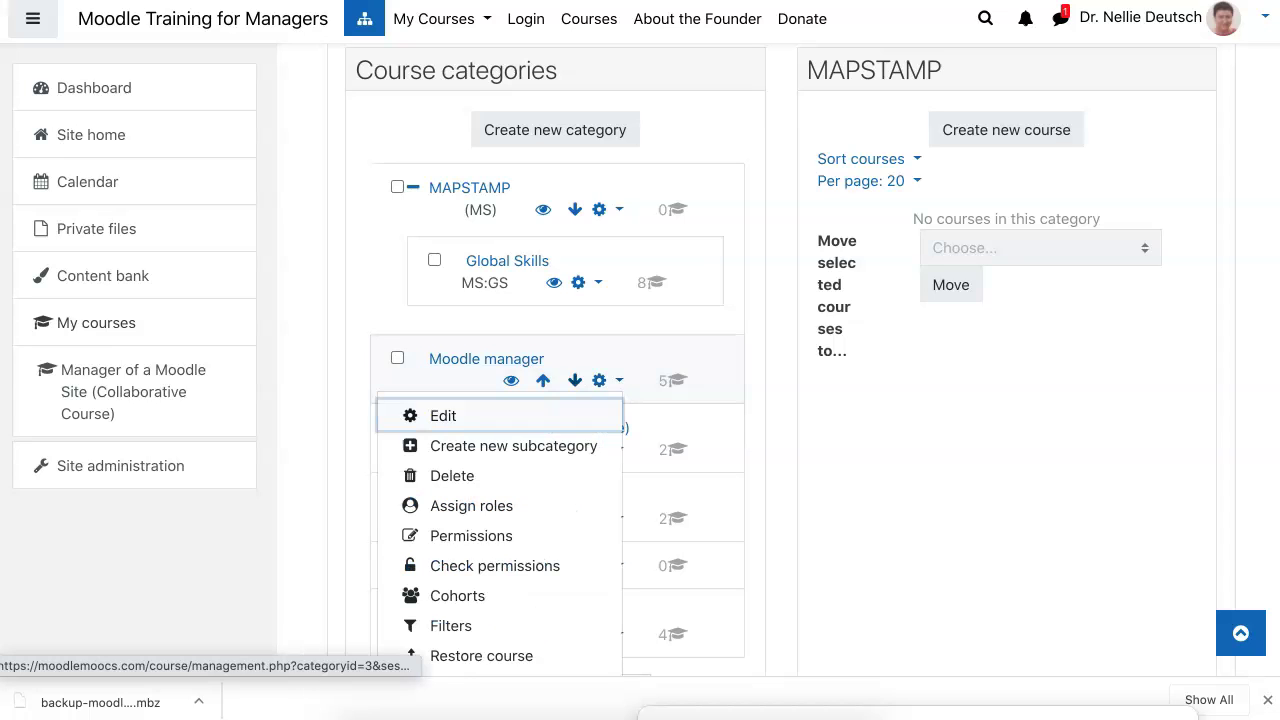
scroll(480, 460, down, 5)
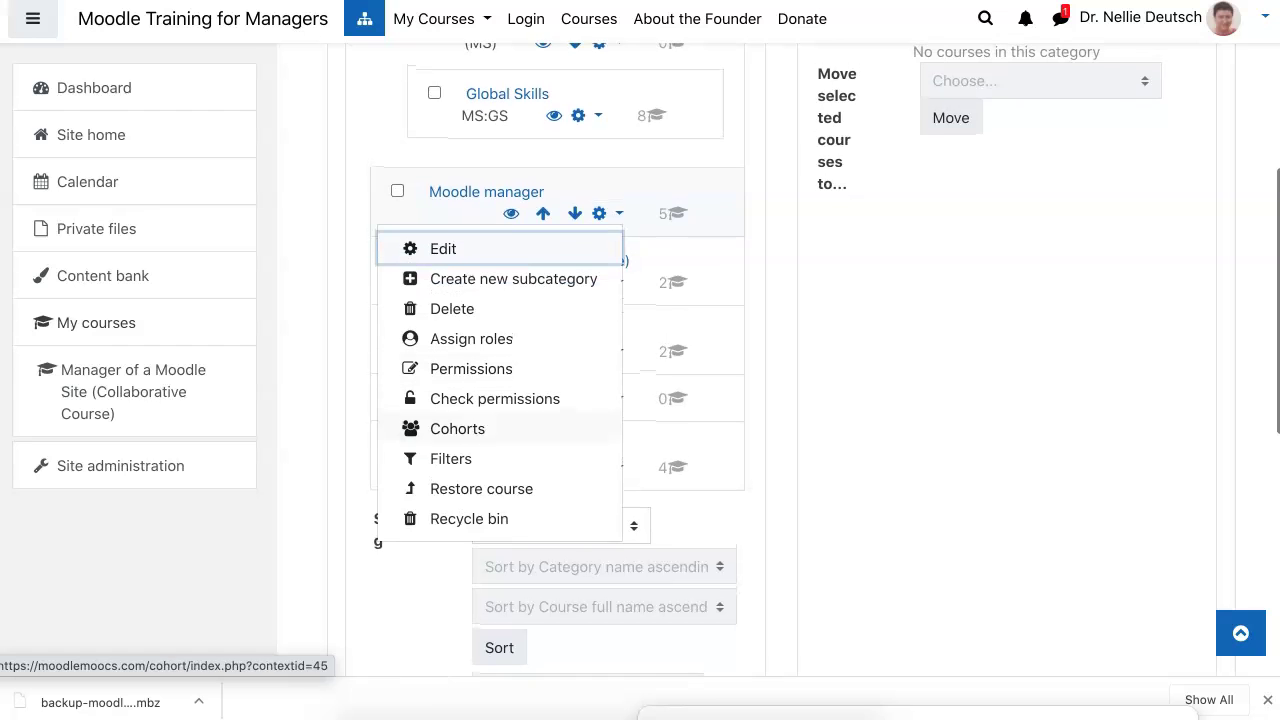
click(481, 461)
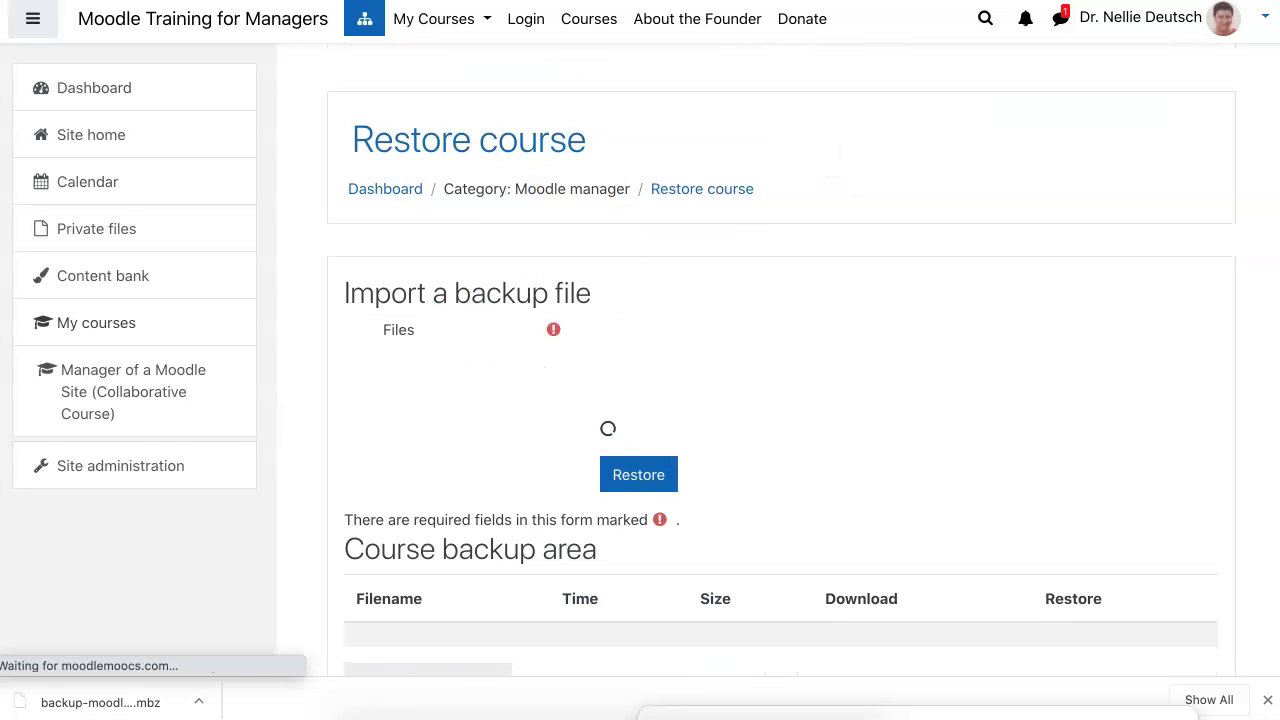
Bring up the file picker to select the backup file
scroll(780, 380, down, 2)
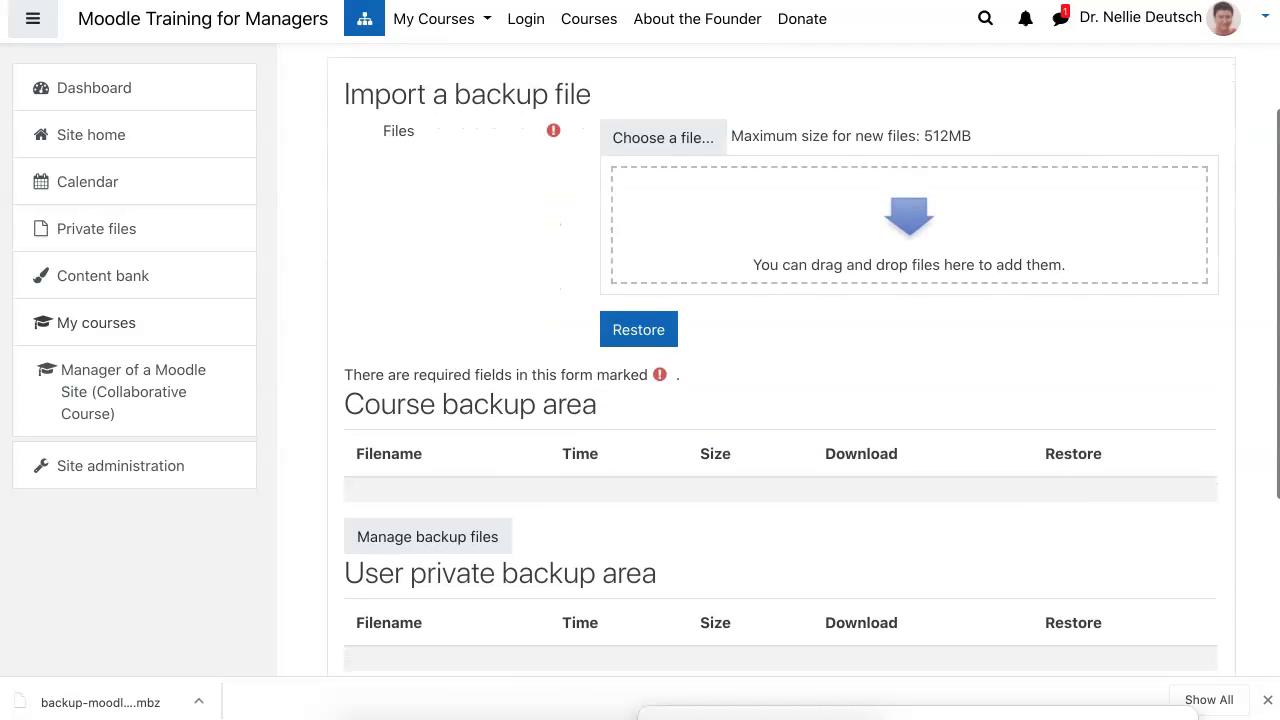
scroll(780, 380, up, 2)
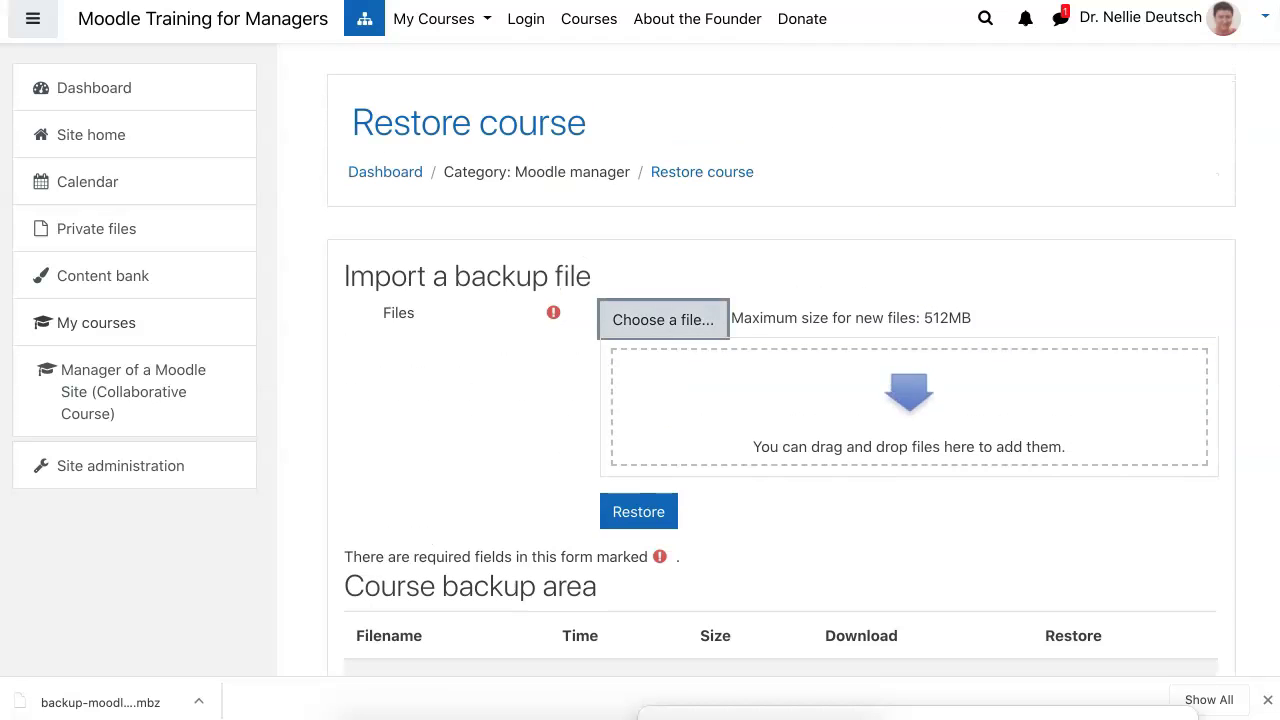
click(663, 319)
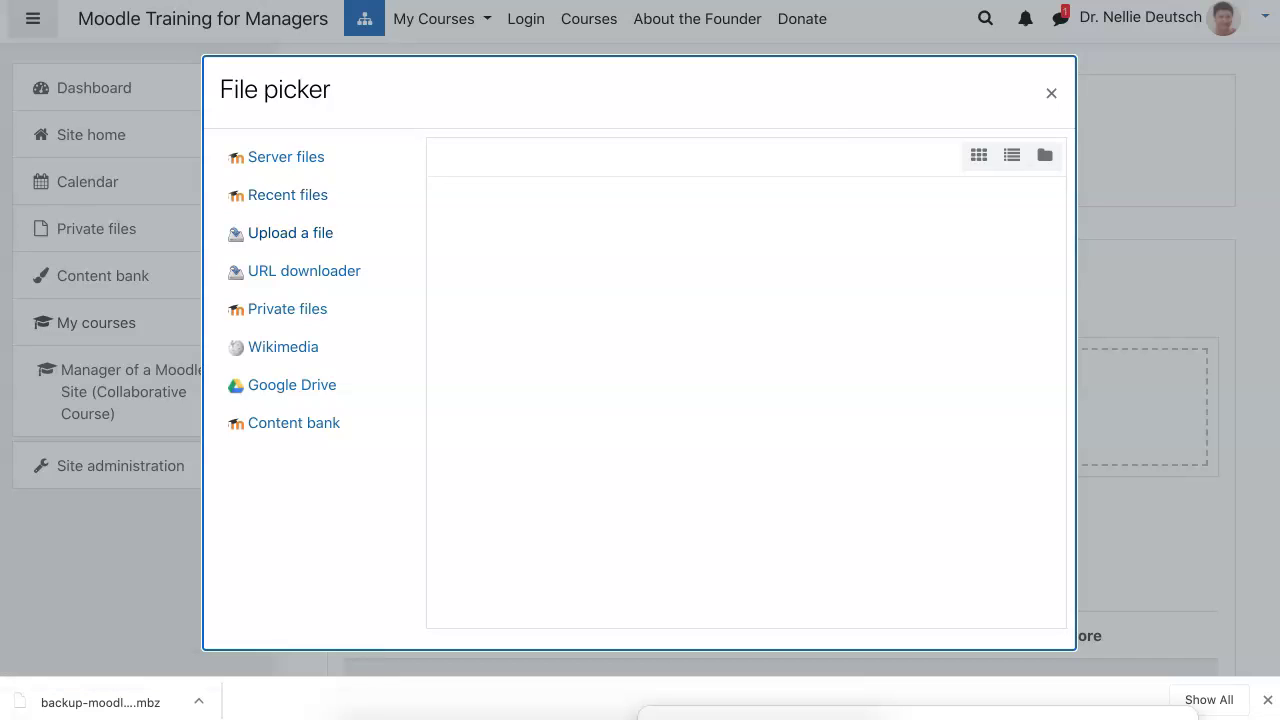
Upload the downloaded course backup from the computer, saved as 'LOVE', into the Restore course Files box
click(290, 232)
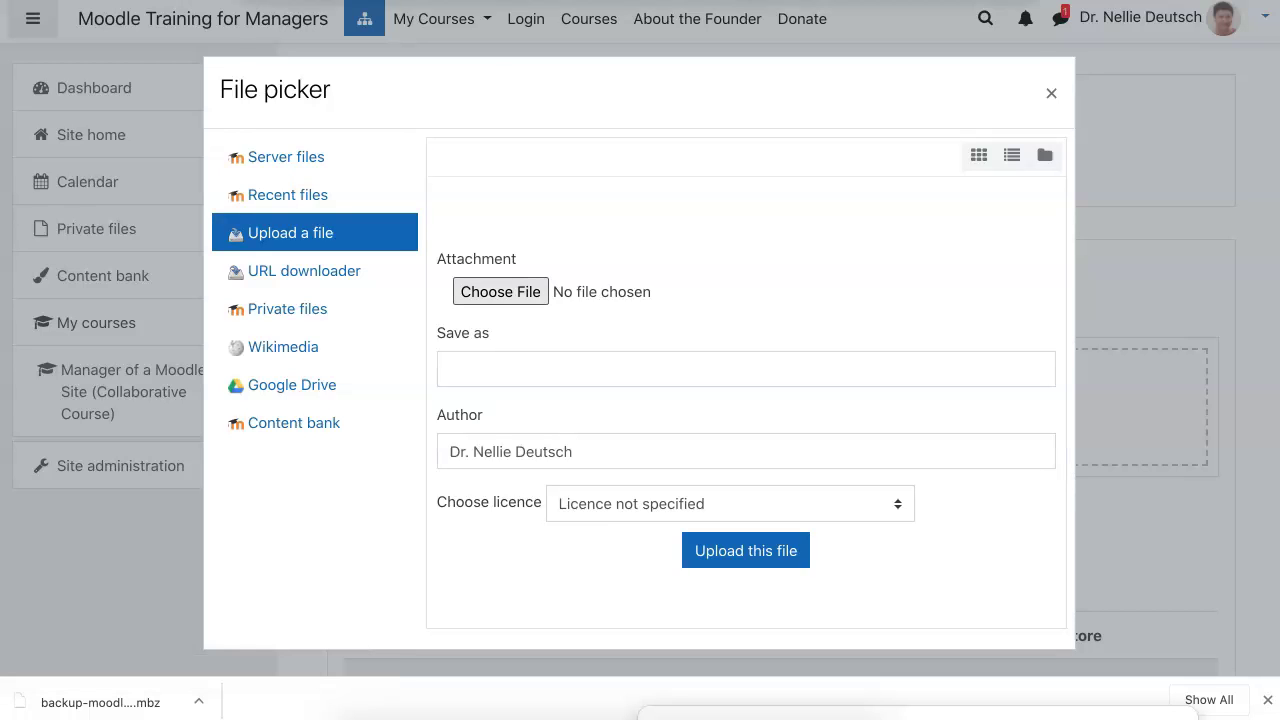
click(500, 291)
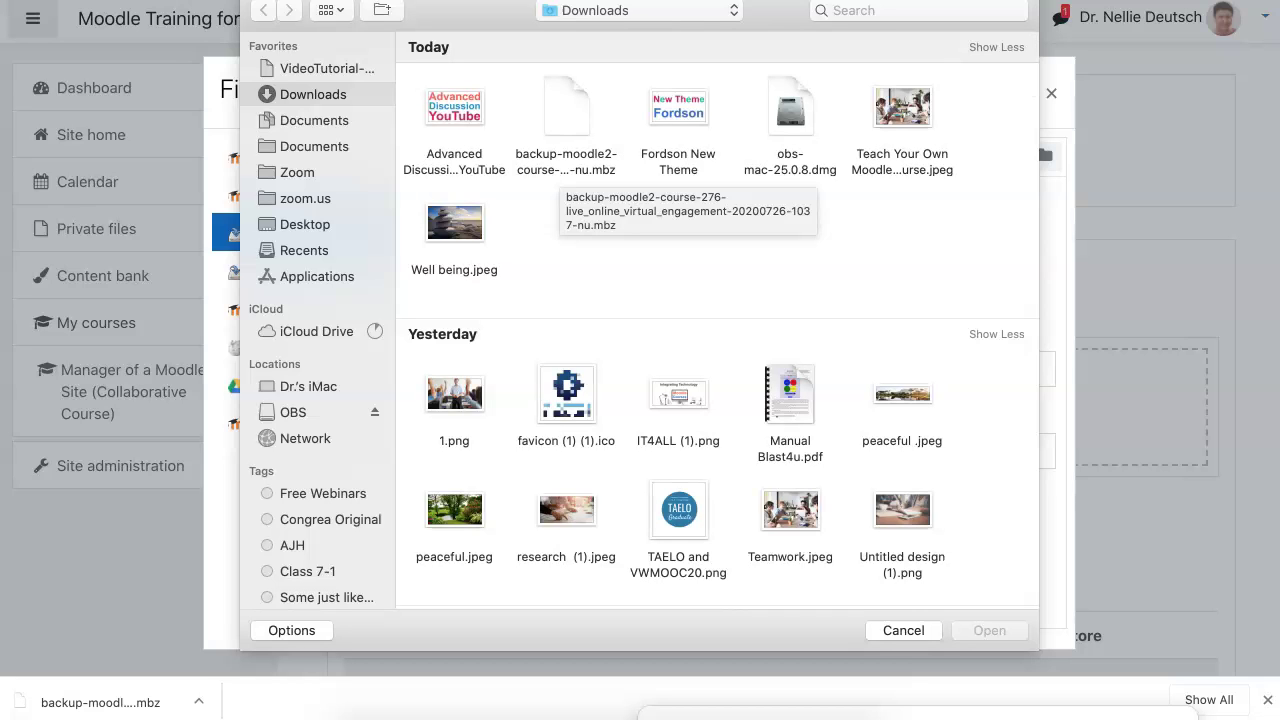
double_click(566, 140)
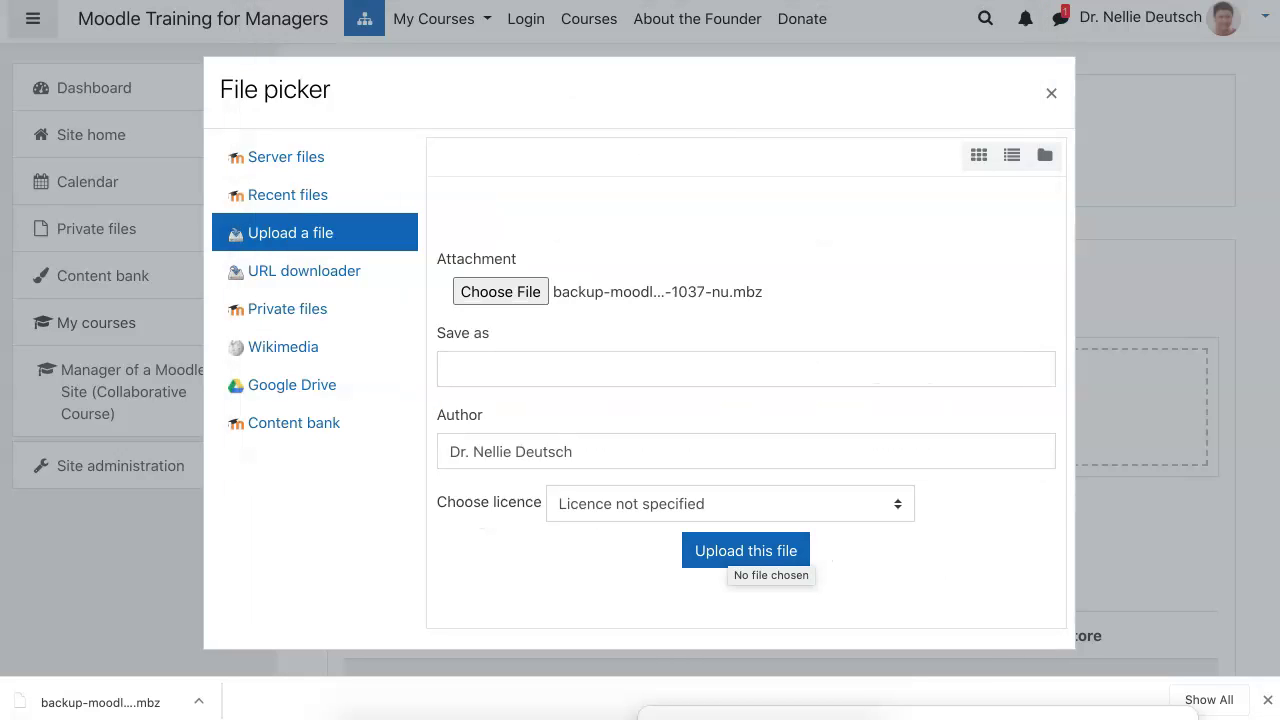
click(745, 369)
text(LOVE)
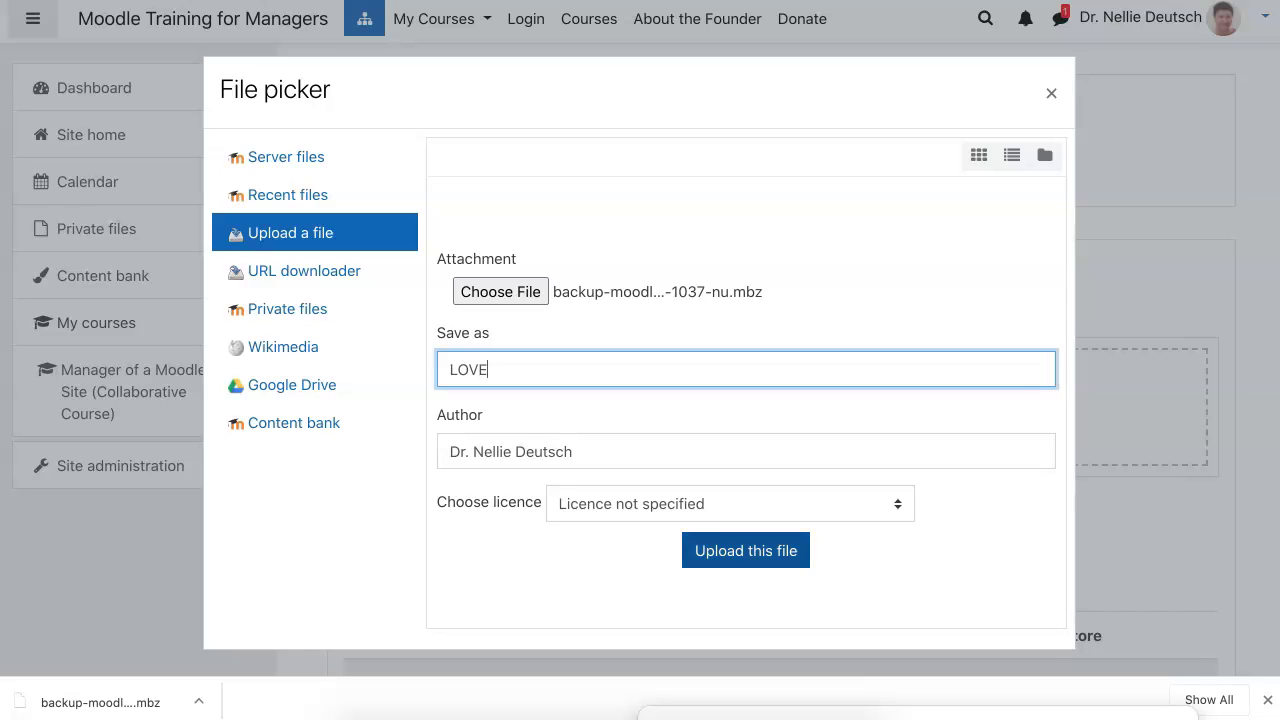
key(Return)
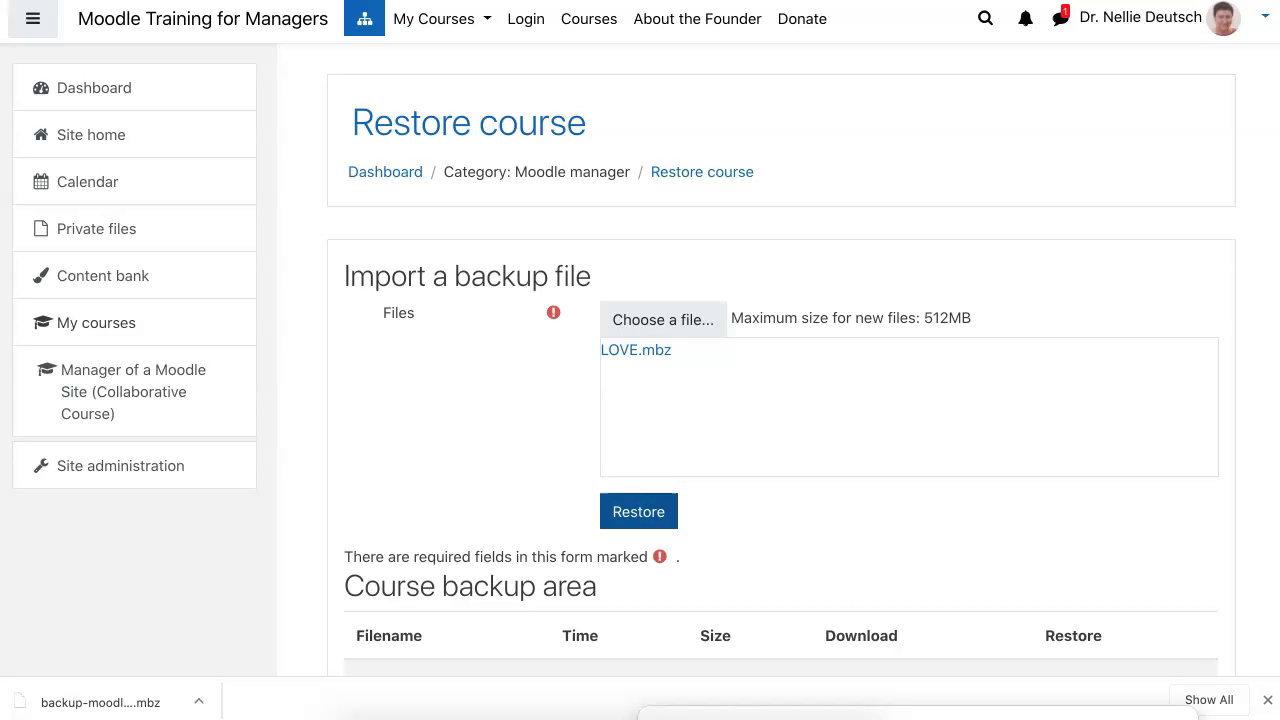
Start restoring the uploaded LOVE.mbz backup
scroll(638, 511, down, 1)
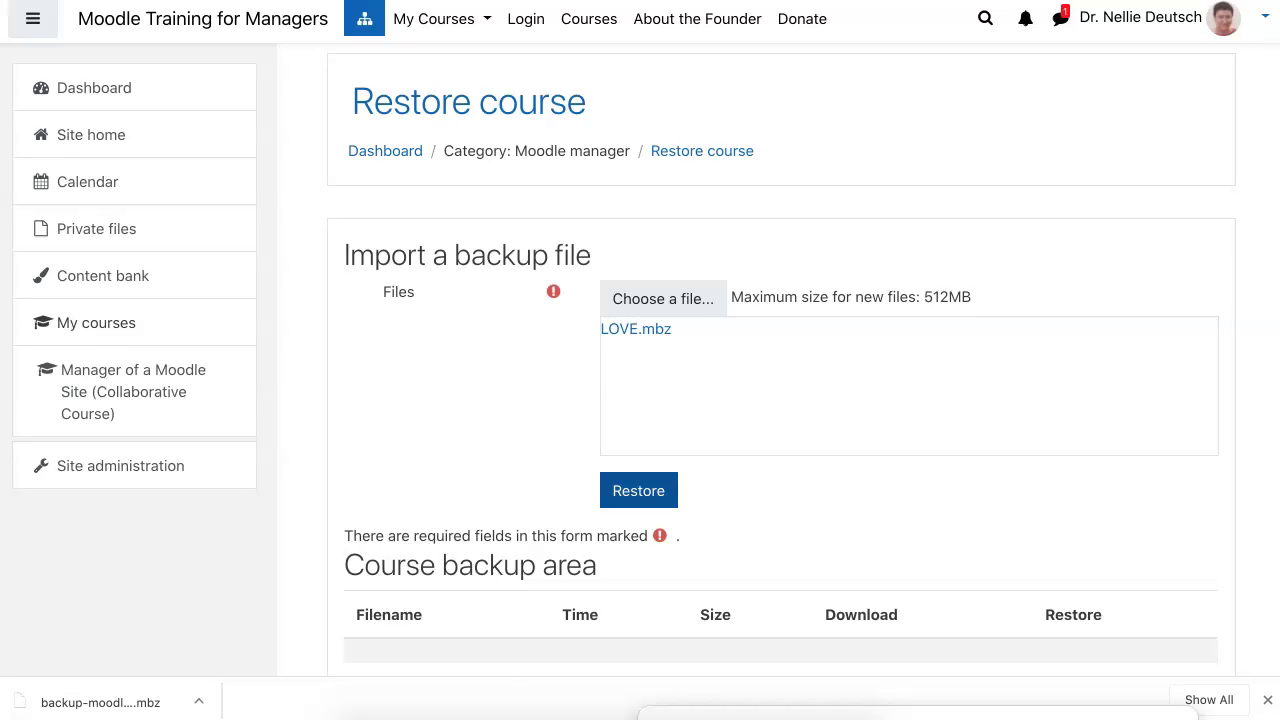
scroll(638, 490, down, 2)
scroll(638, 451, down, 8)
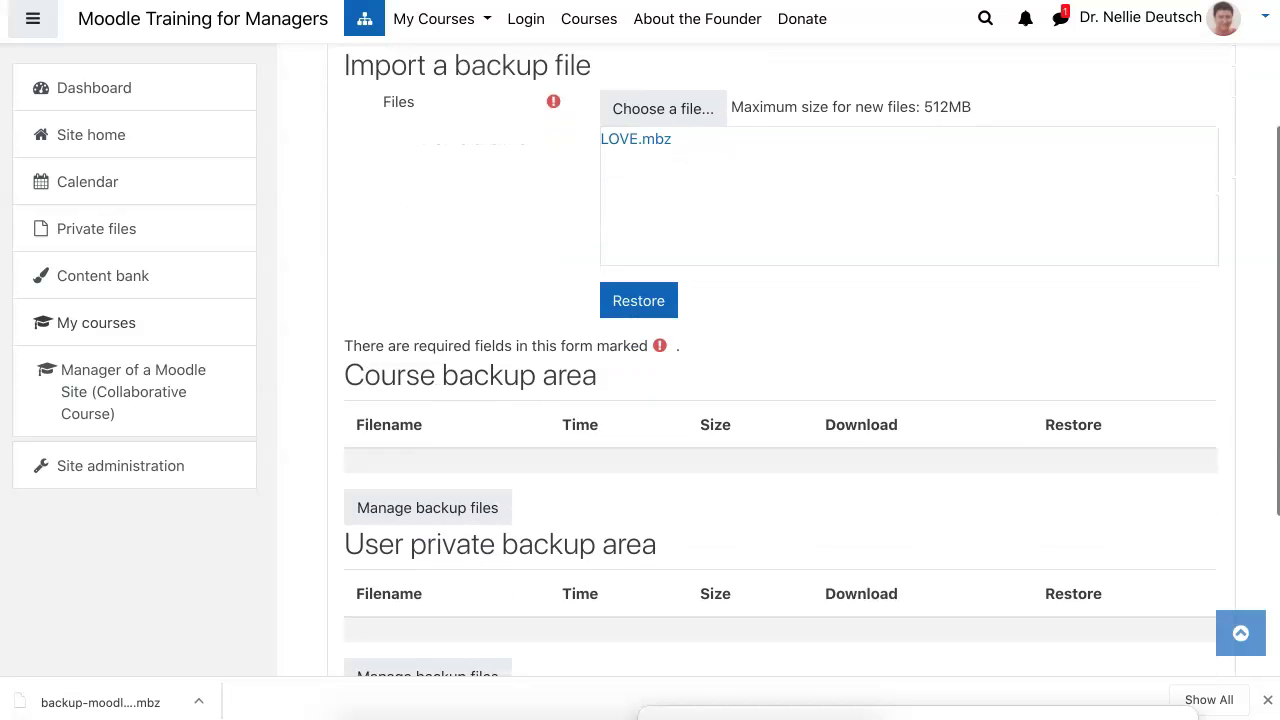
scroll(638, 350, up, 3)
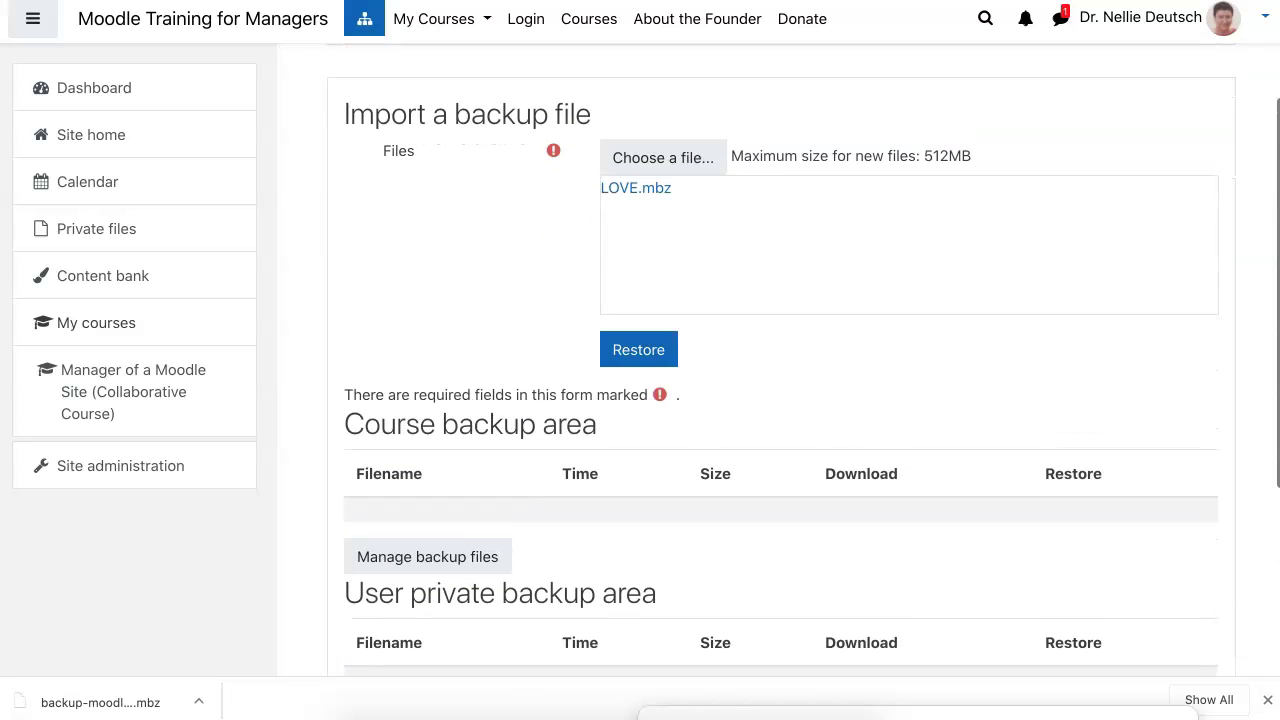
click(638, 350)
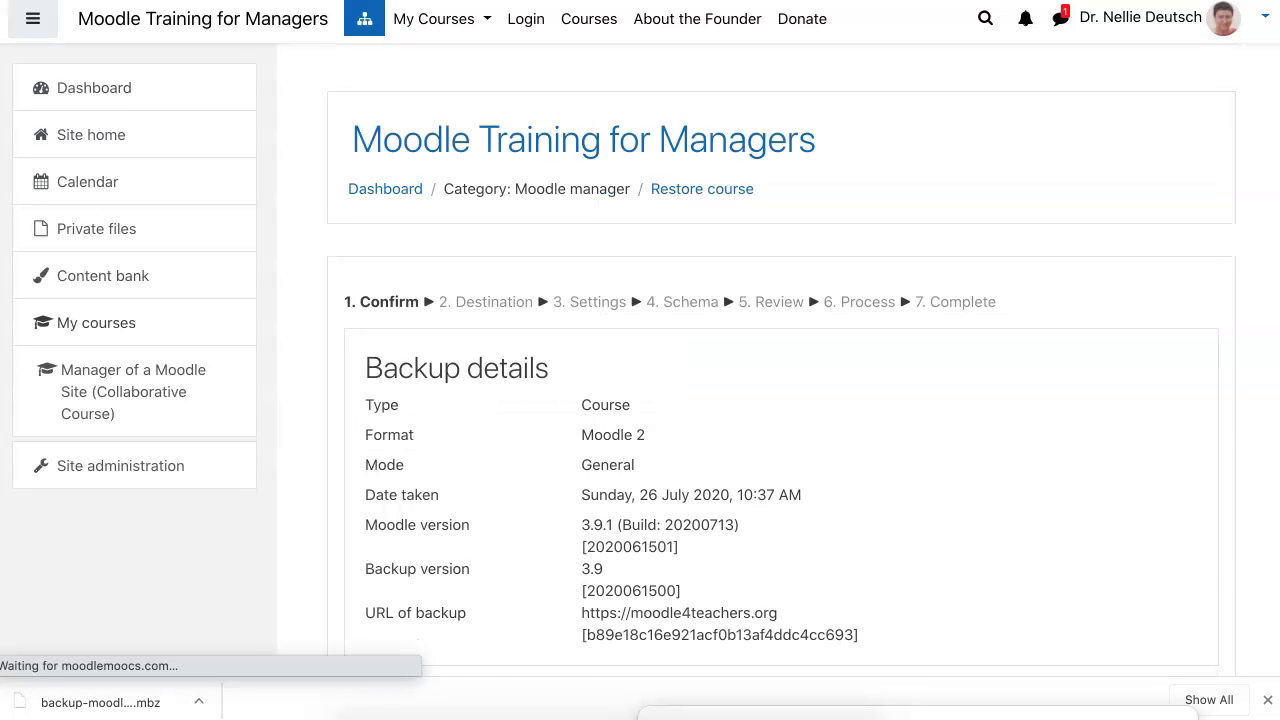
Review the backup details and settings, then confirm them to reach the Destination step
scroll(640, 380, down, 4)
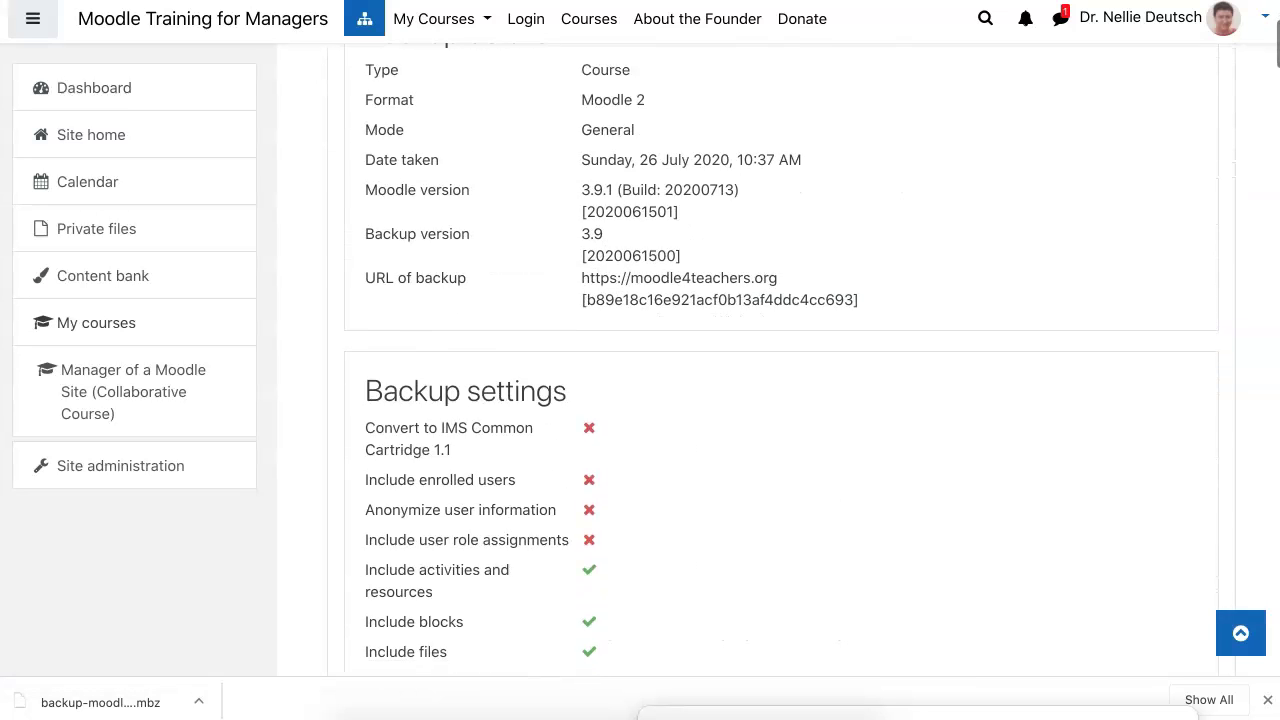
scroll(780, 360, down, 15)
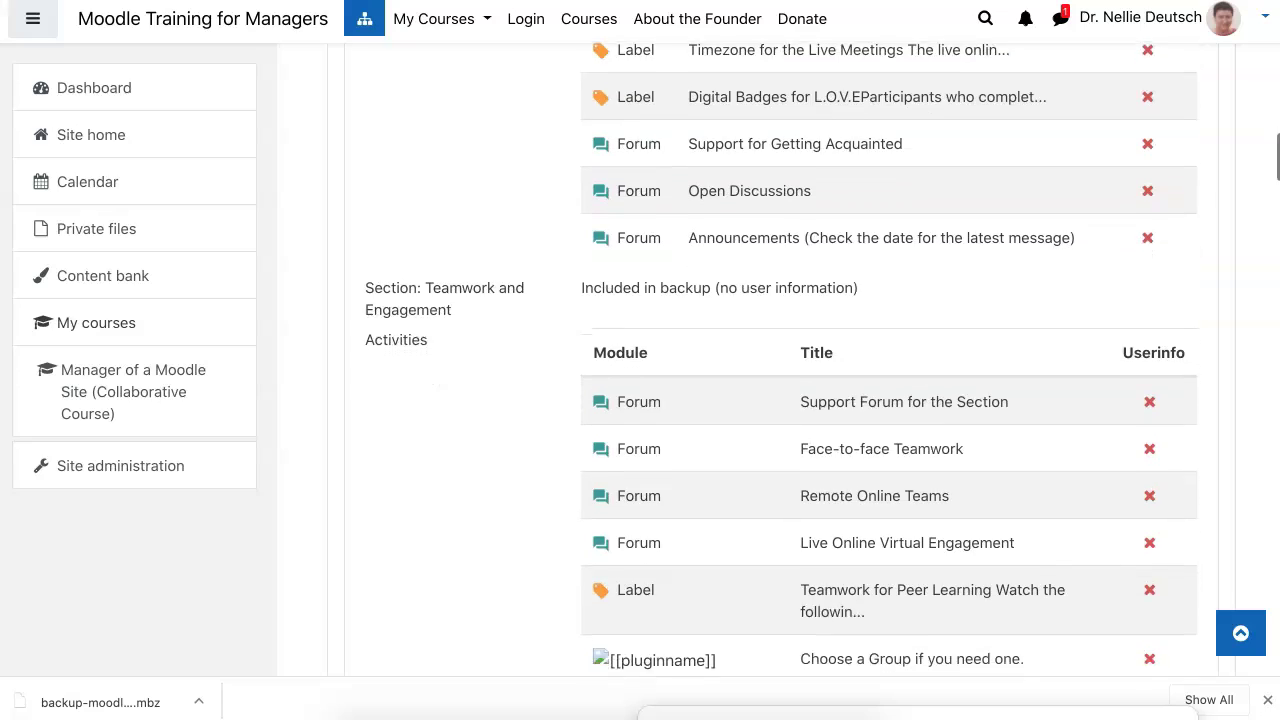
scroll(780, 360, down, 15)
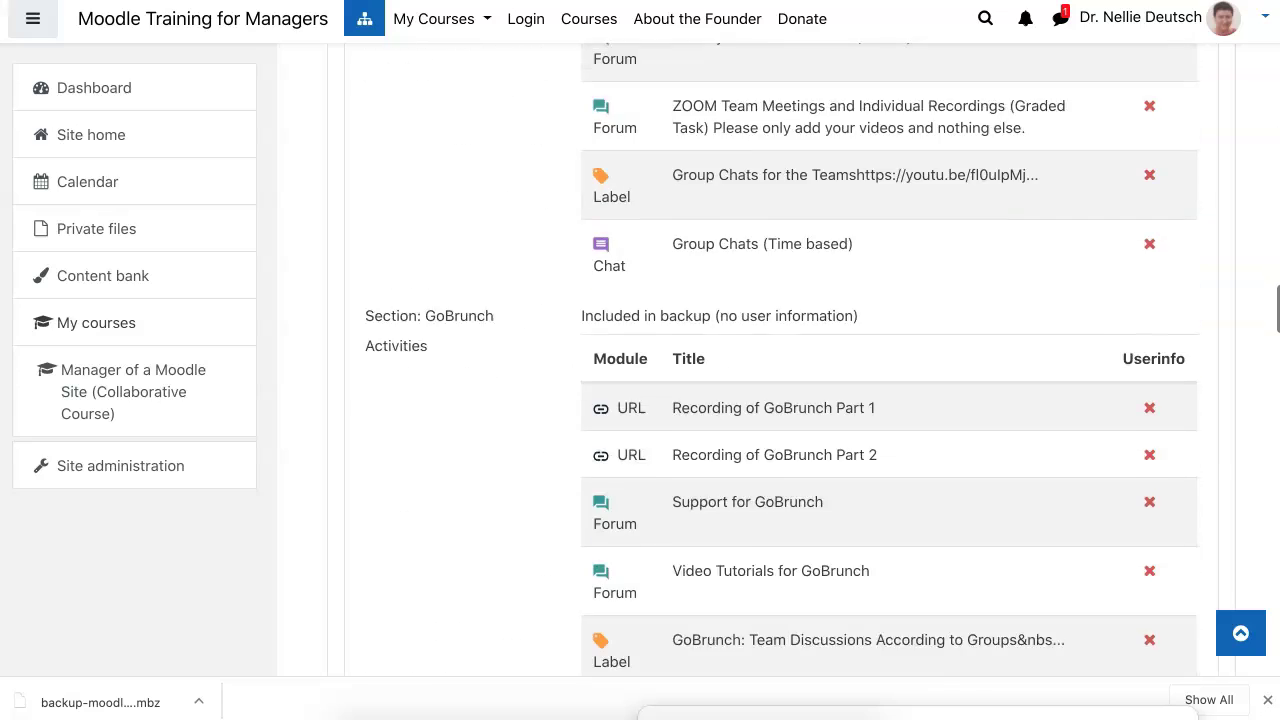
scroll(780, 360, down, 15)
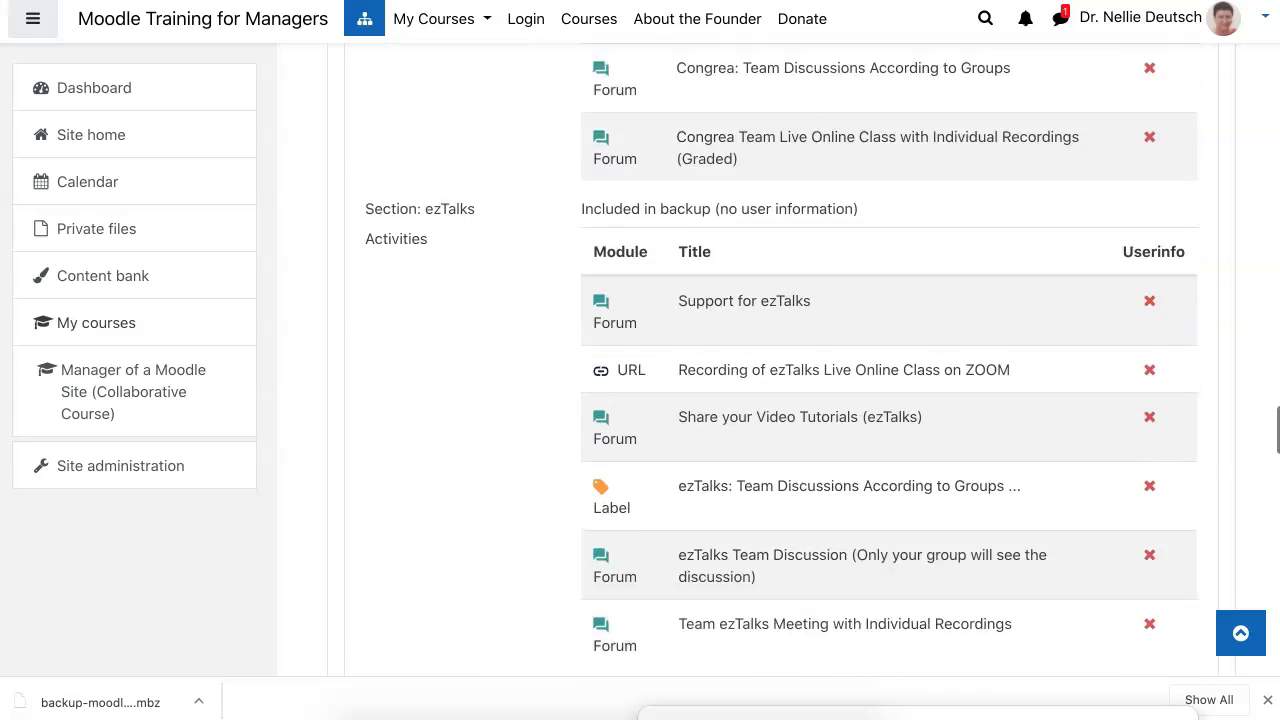
scroll(780, 360, down, 15)
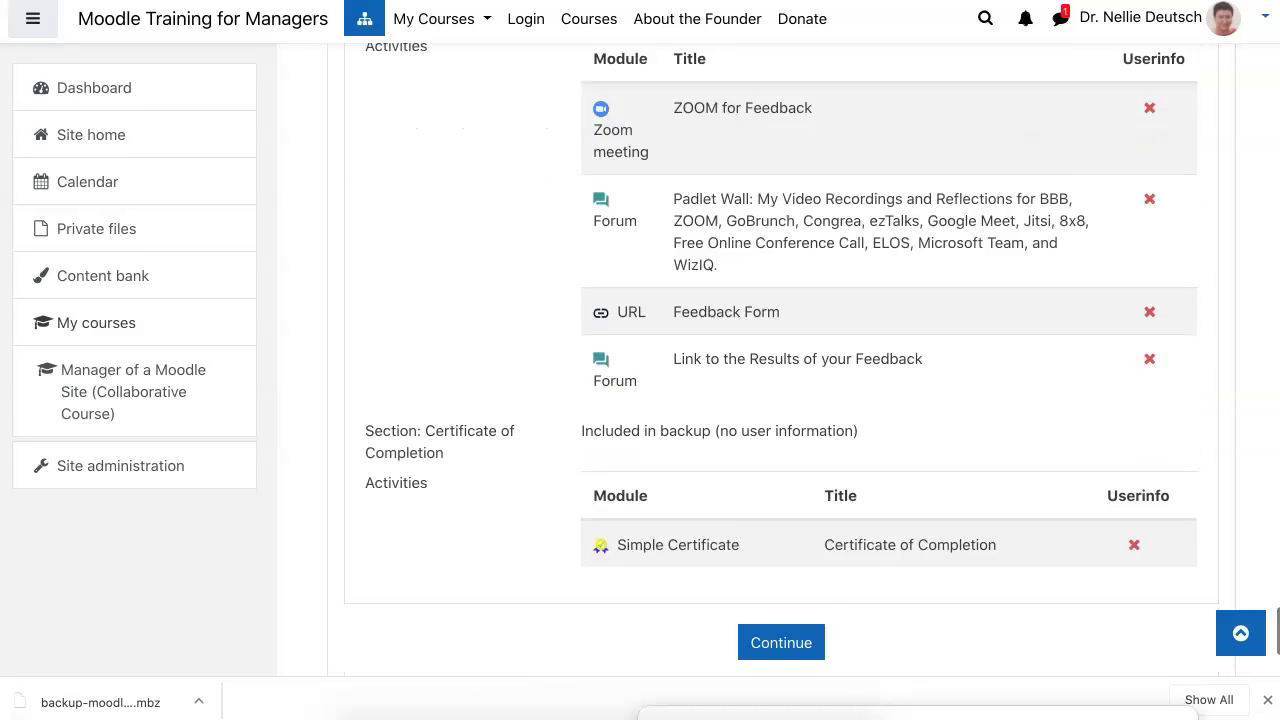
scroll(780, 360, down, 3)
click(781, 403)
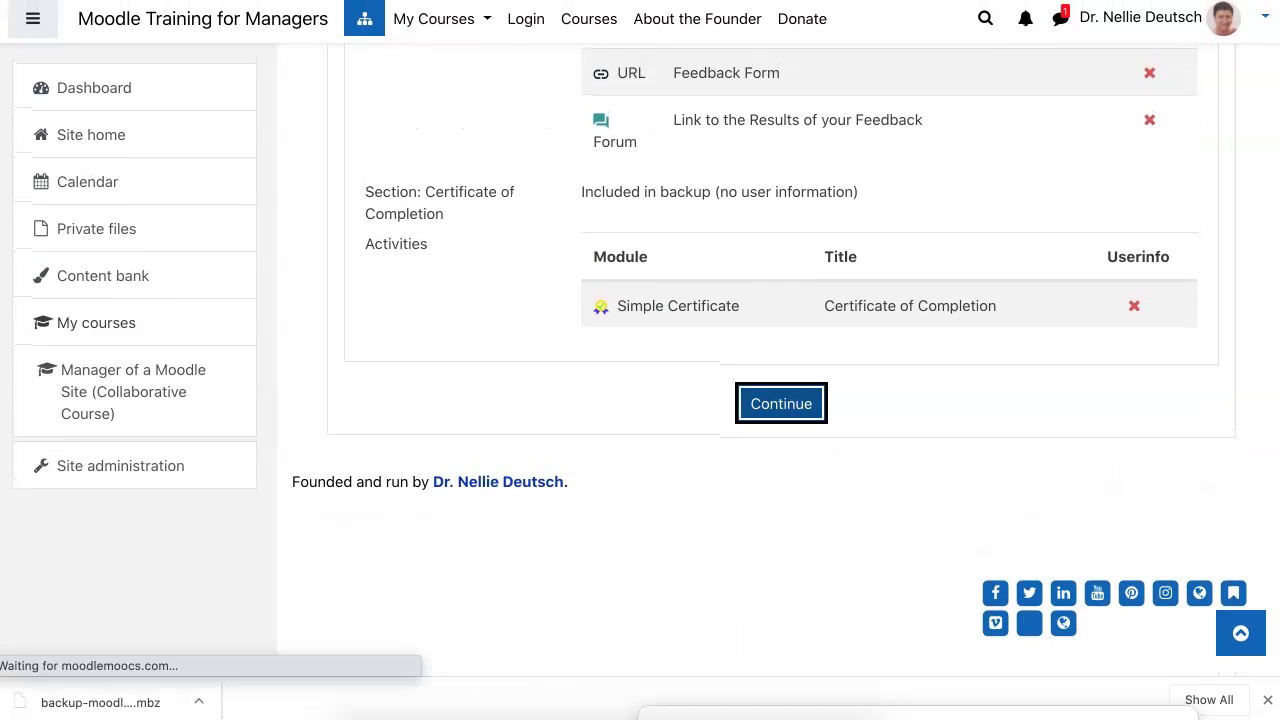
scroll(780, 360, down, 4)
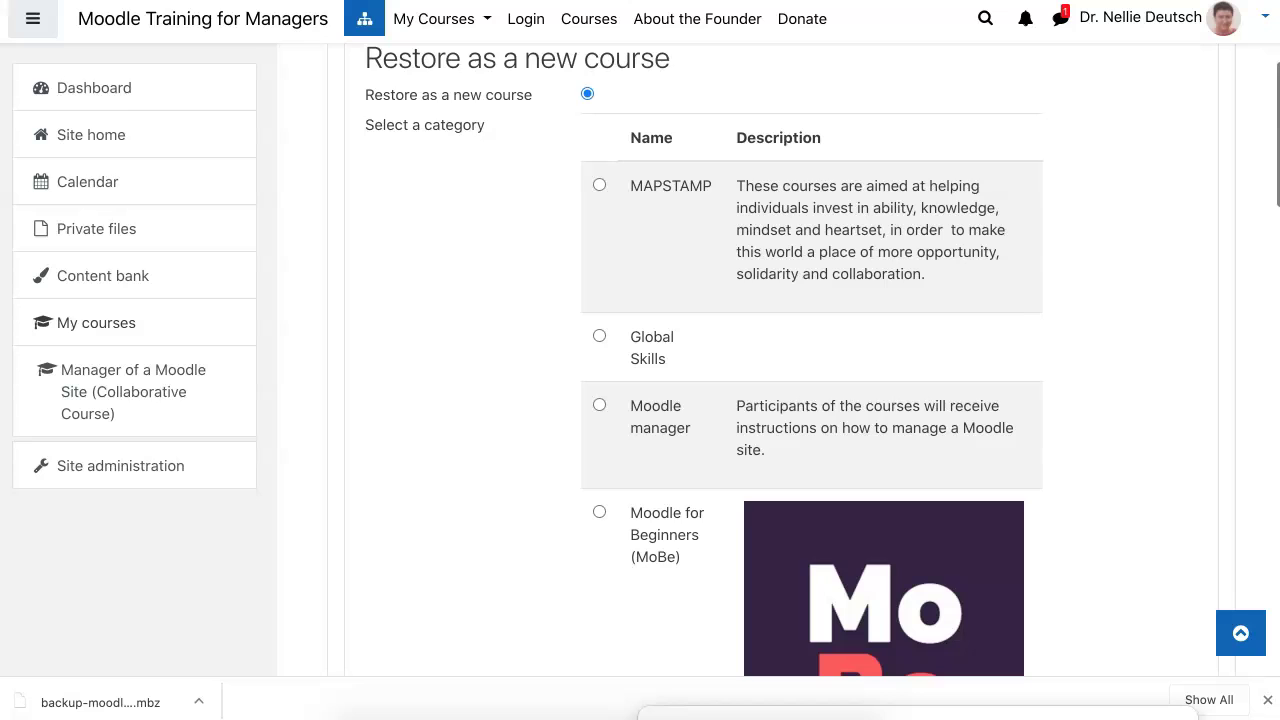
Restore as a new course in the Moodle manager category
scroll(780, 360, down, 3)
scroll(780, 360, up, 2)
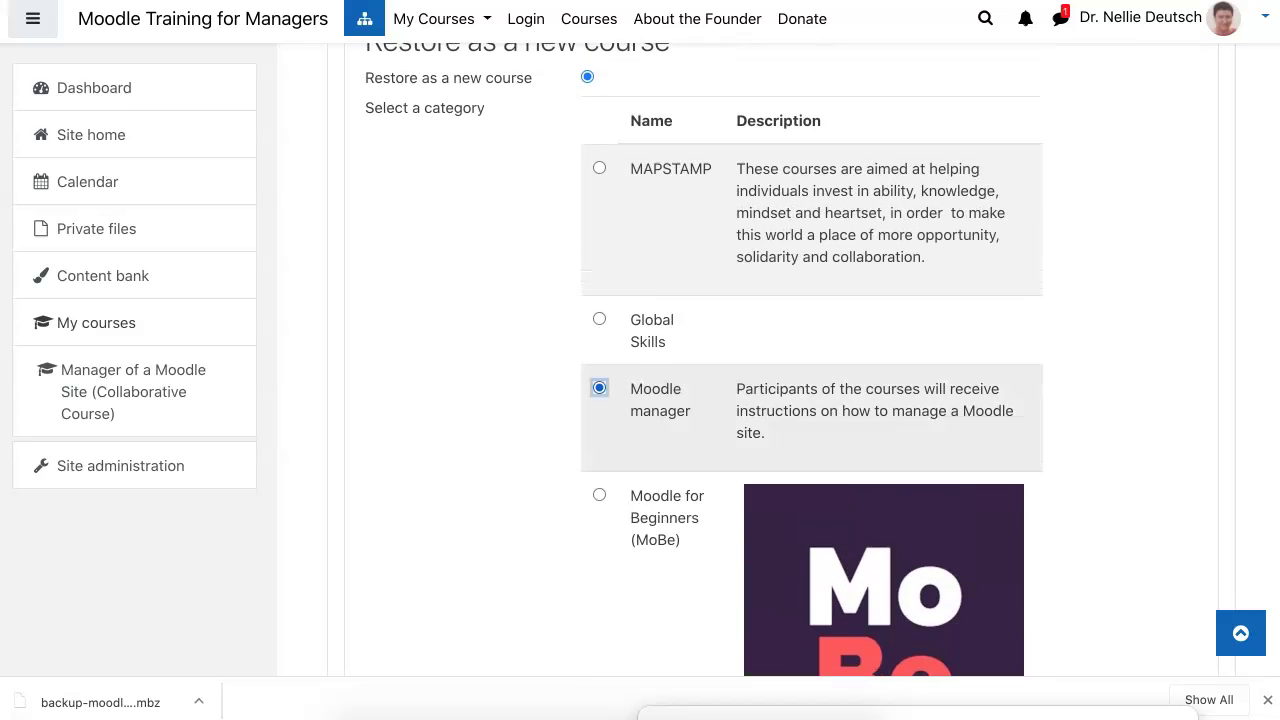
scroll(812, 360, down, 8)
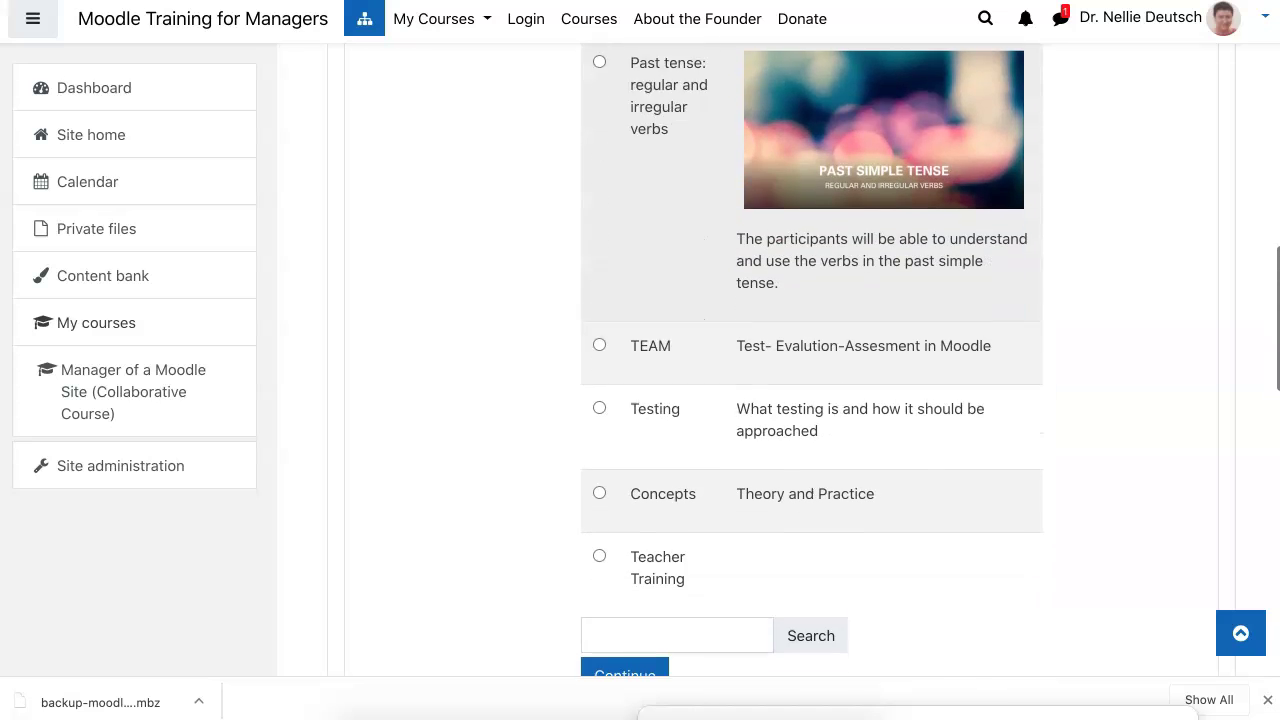
scroll(812, 400, down, 2)
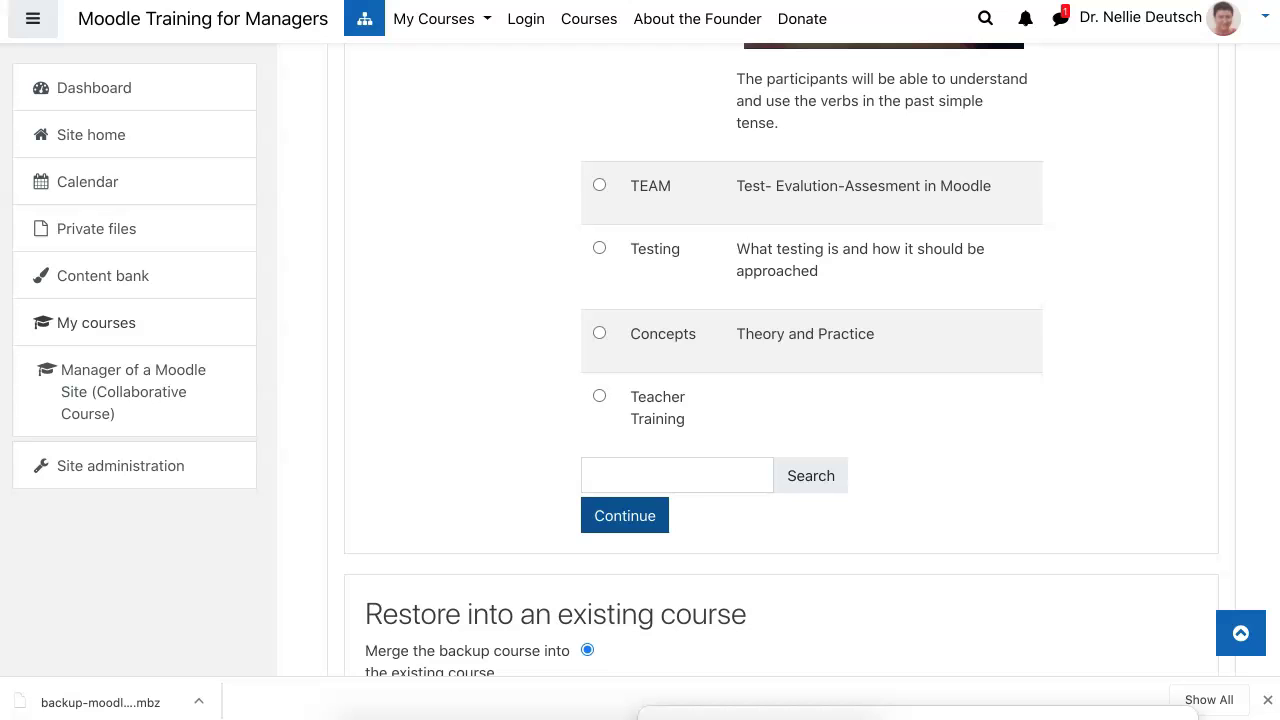
click(624, 515)
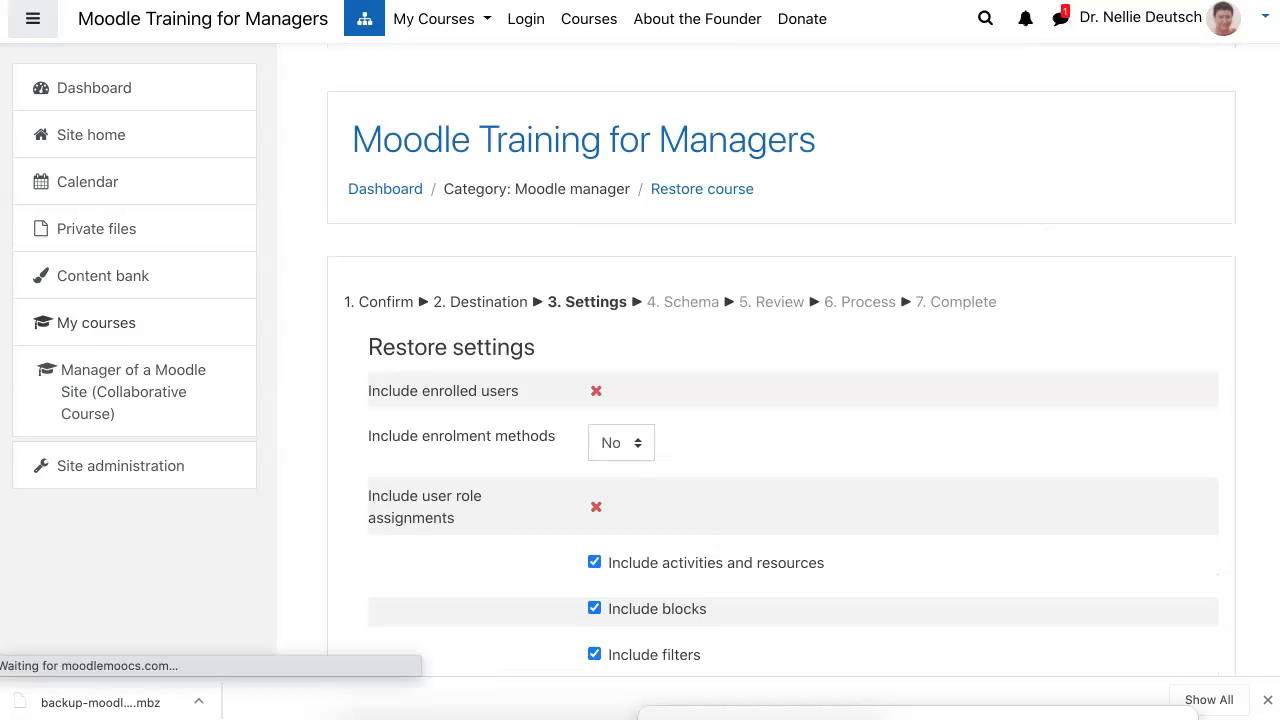
Keep the default restore settings and the default course name and included activities
scroll(780, 370, down, 9)
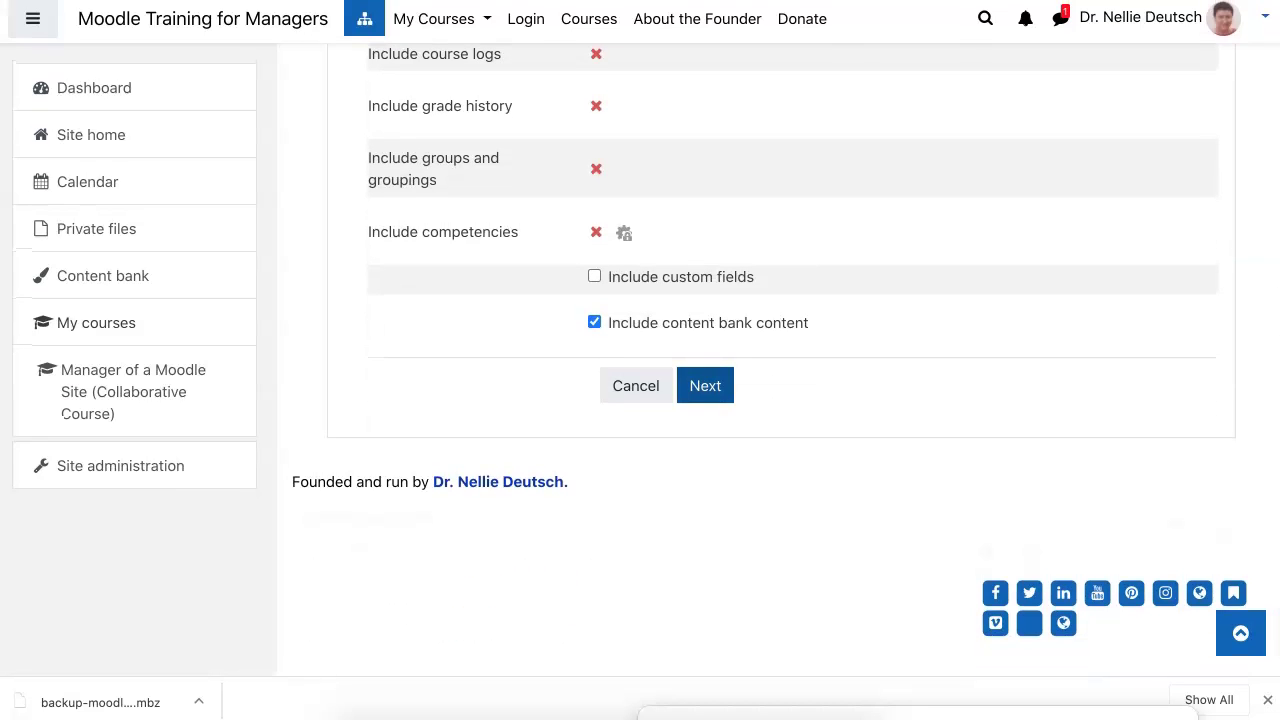
click(705, 385)
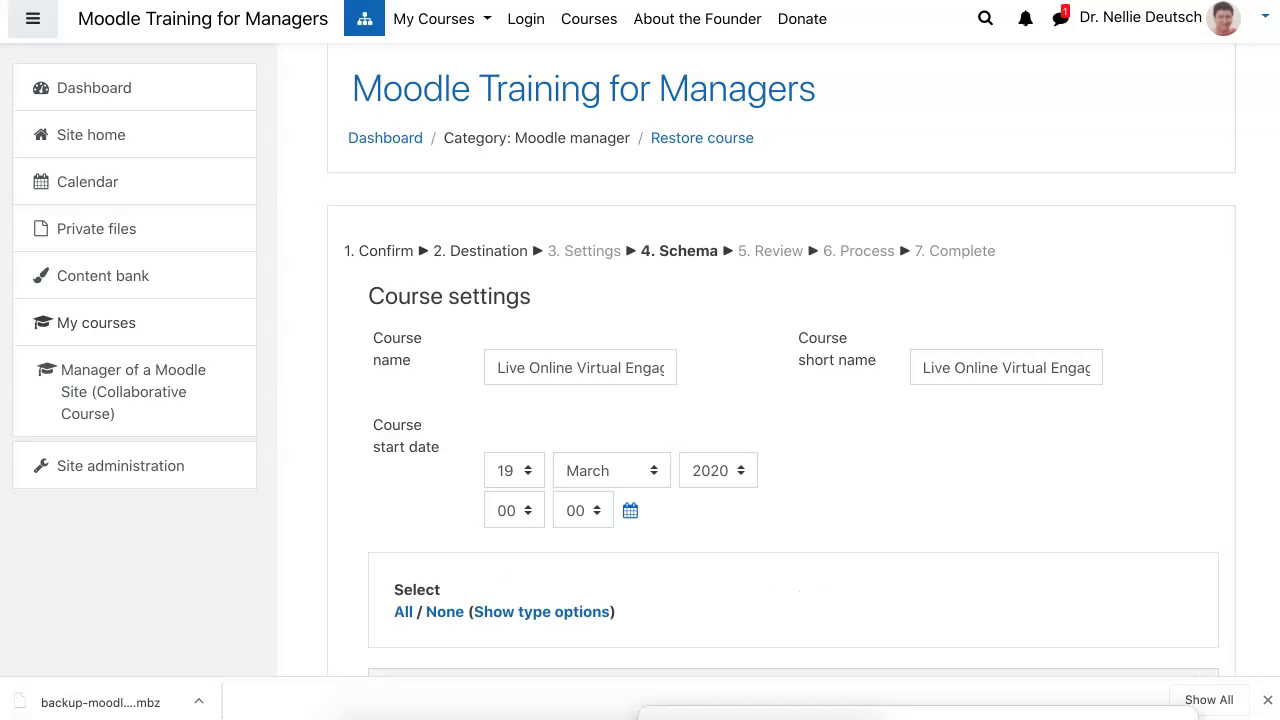
scroll(790, 400, down, 15)
scroll(790, 360, down, 20)
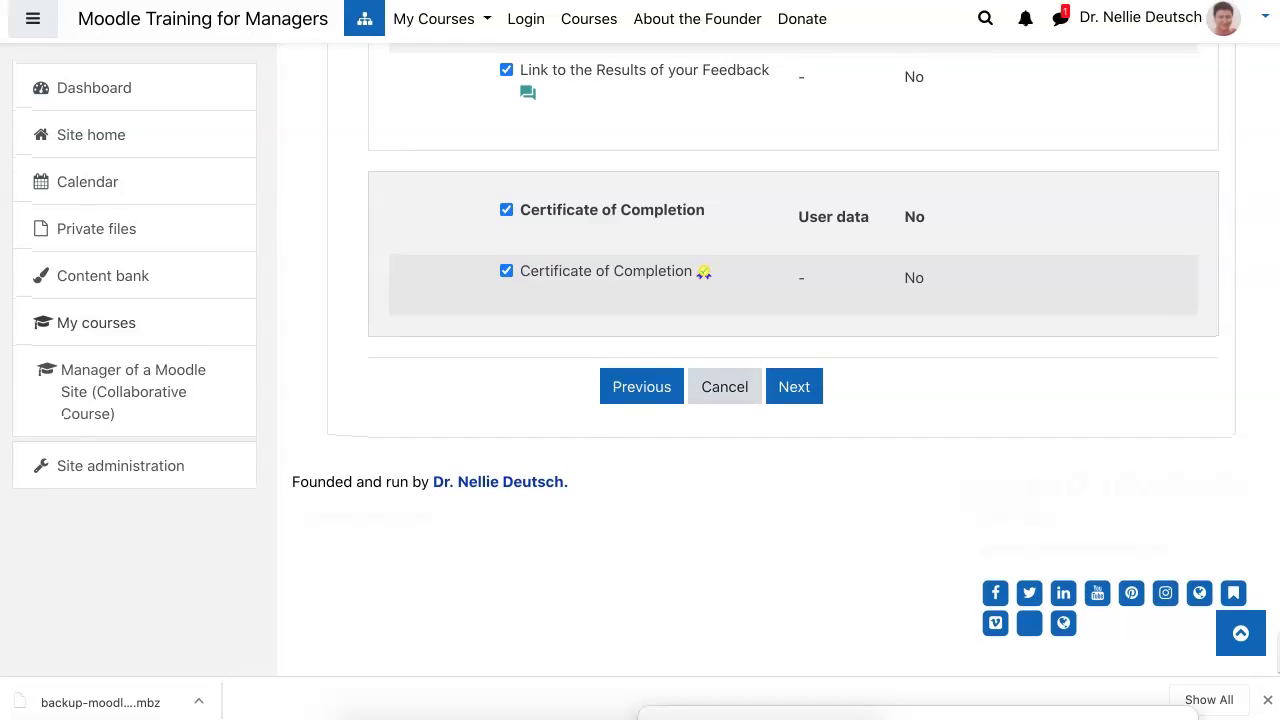
click(794, 377)
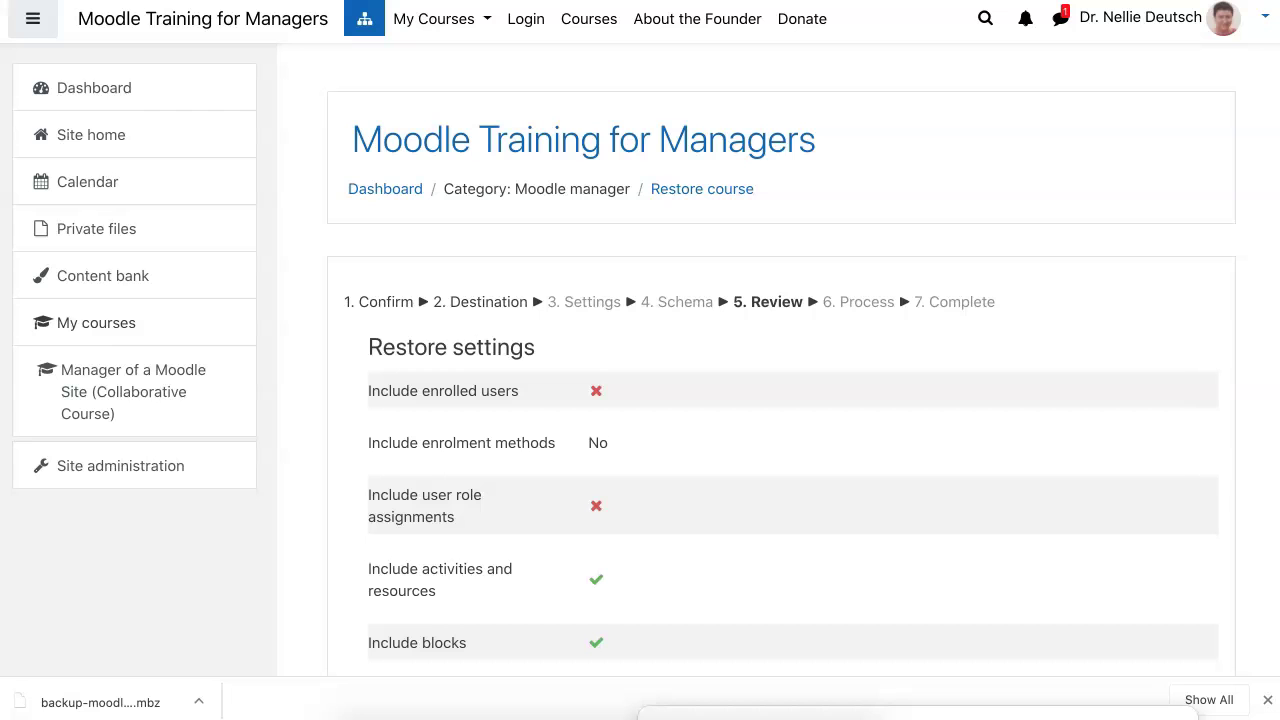
Run Perform restore from the bottom of the Review page
scroll(796, 360, down, 15)
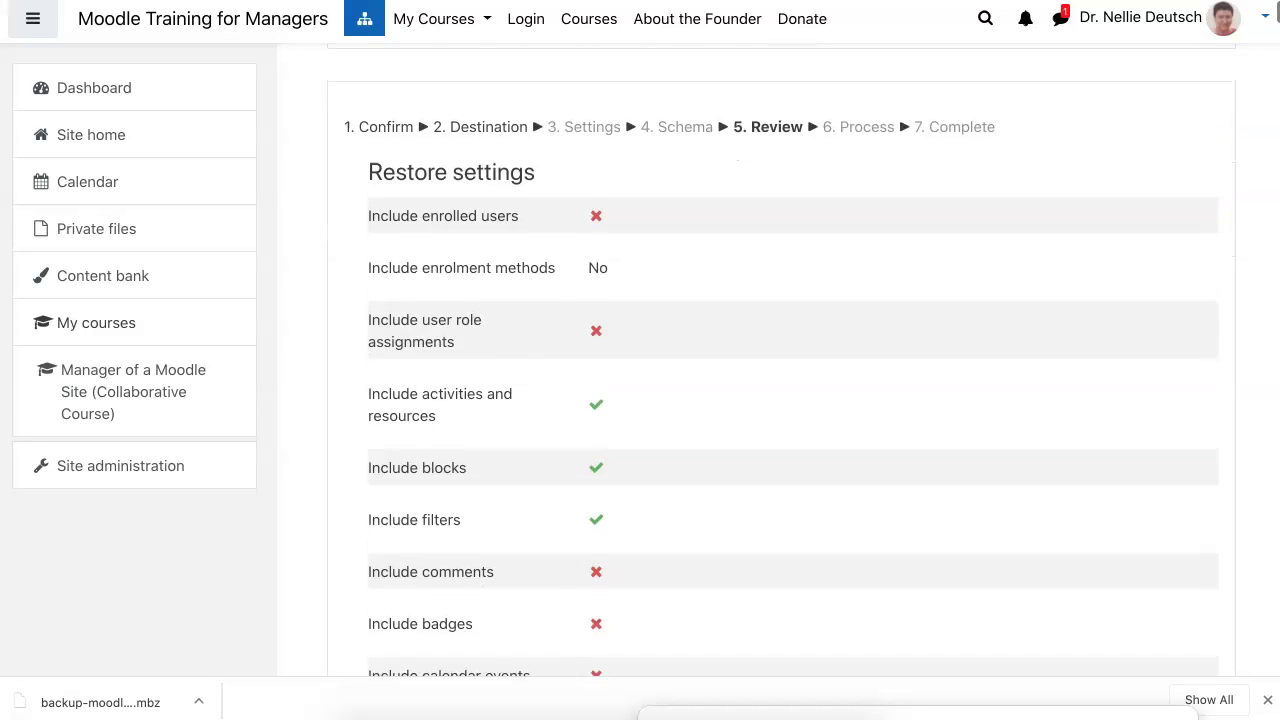
scroll(796, 360, down, 10)
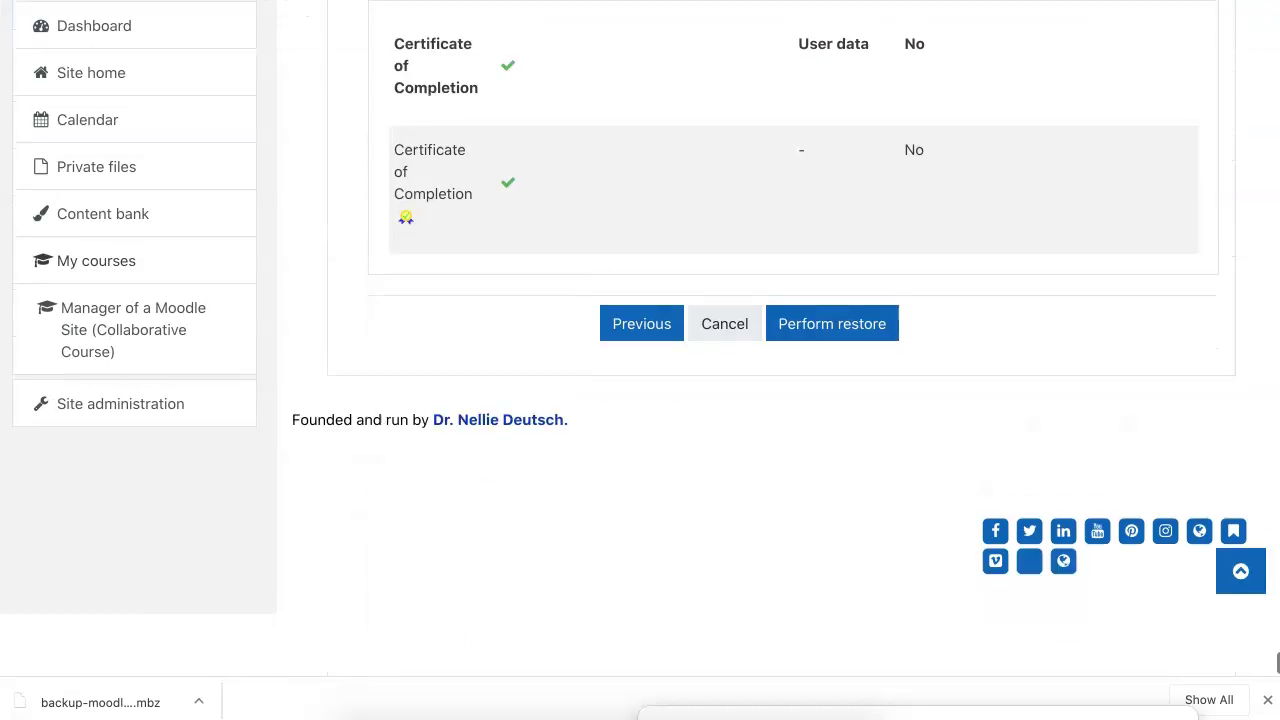
click(832, 385)
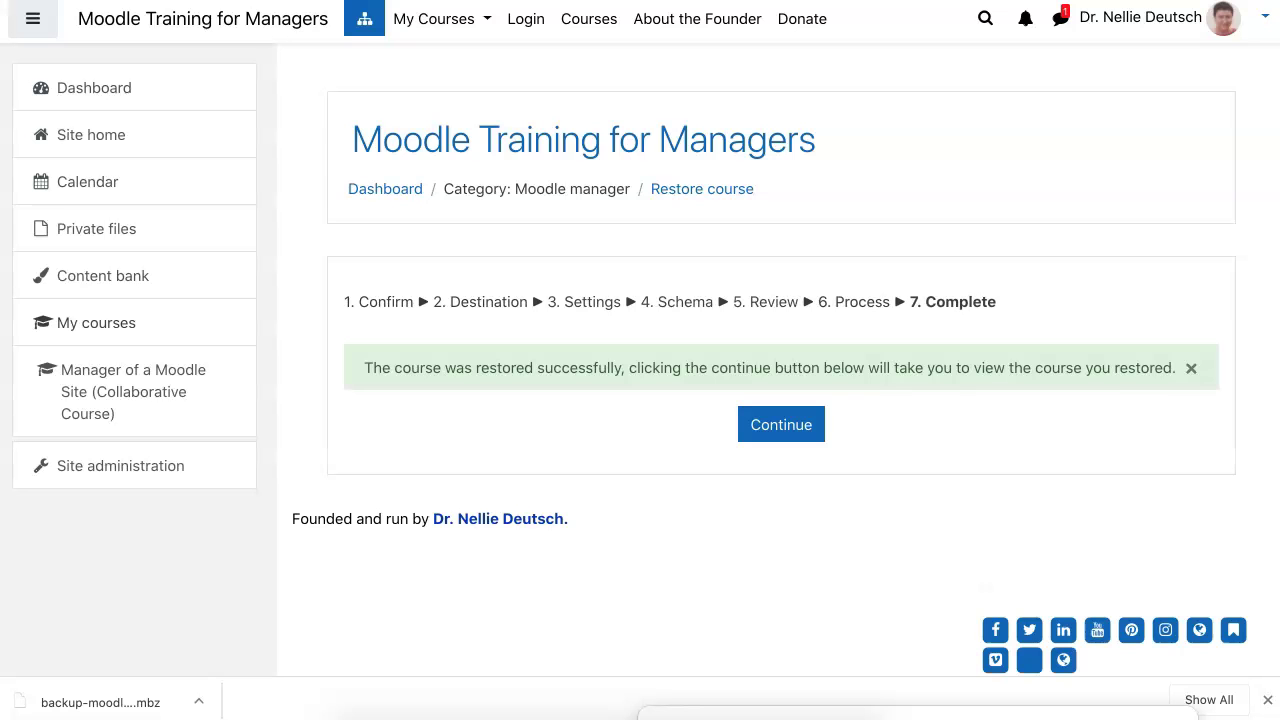
Open the restored Live Online Virtual Engagement course and look through its Overview and Getting Acquainted content
click(781, 424)
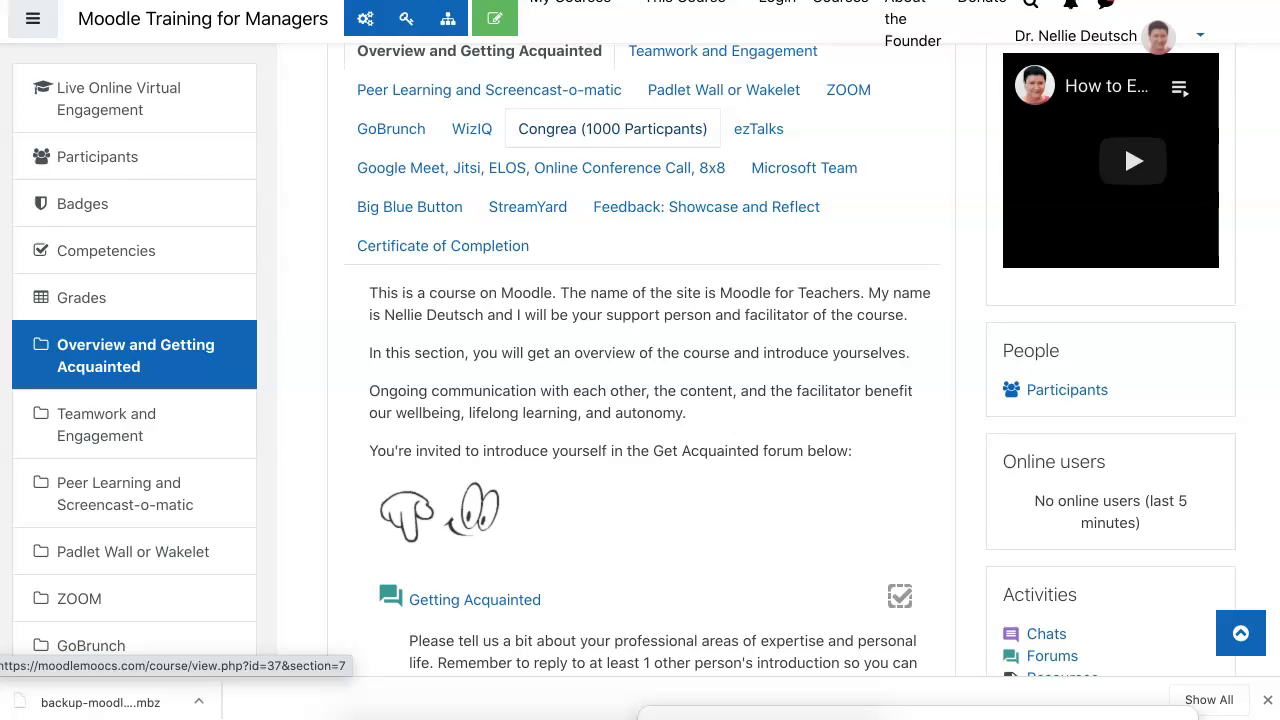
scroll(790, 360, down, 5)
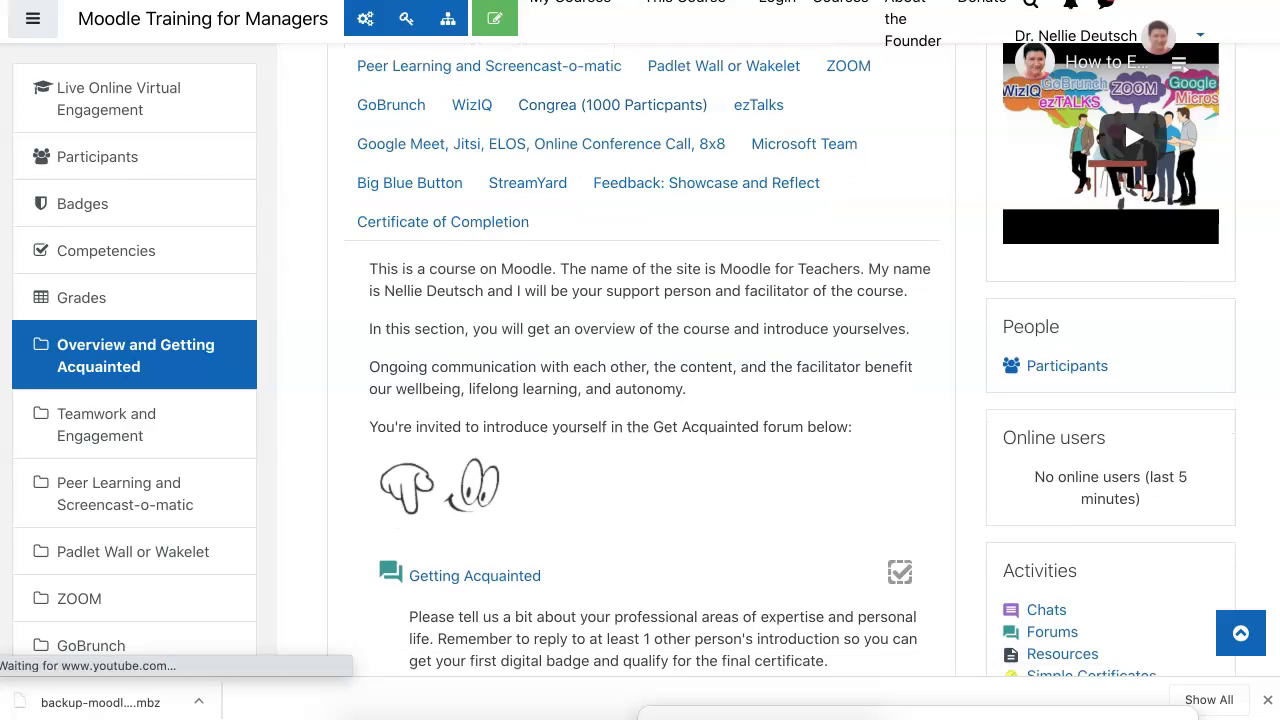
scroll(594, 294, down, 8)
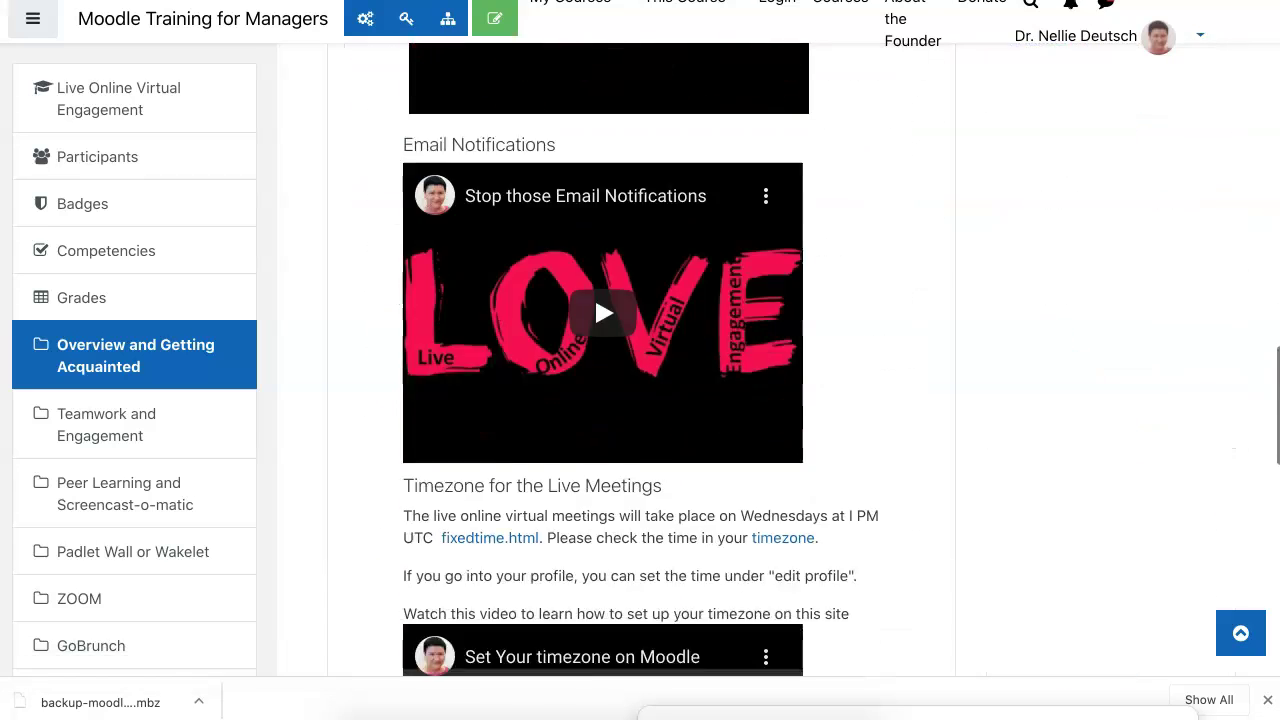